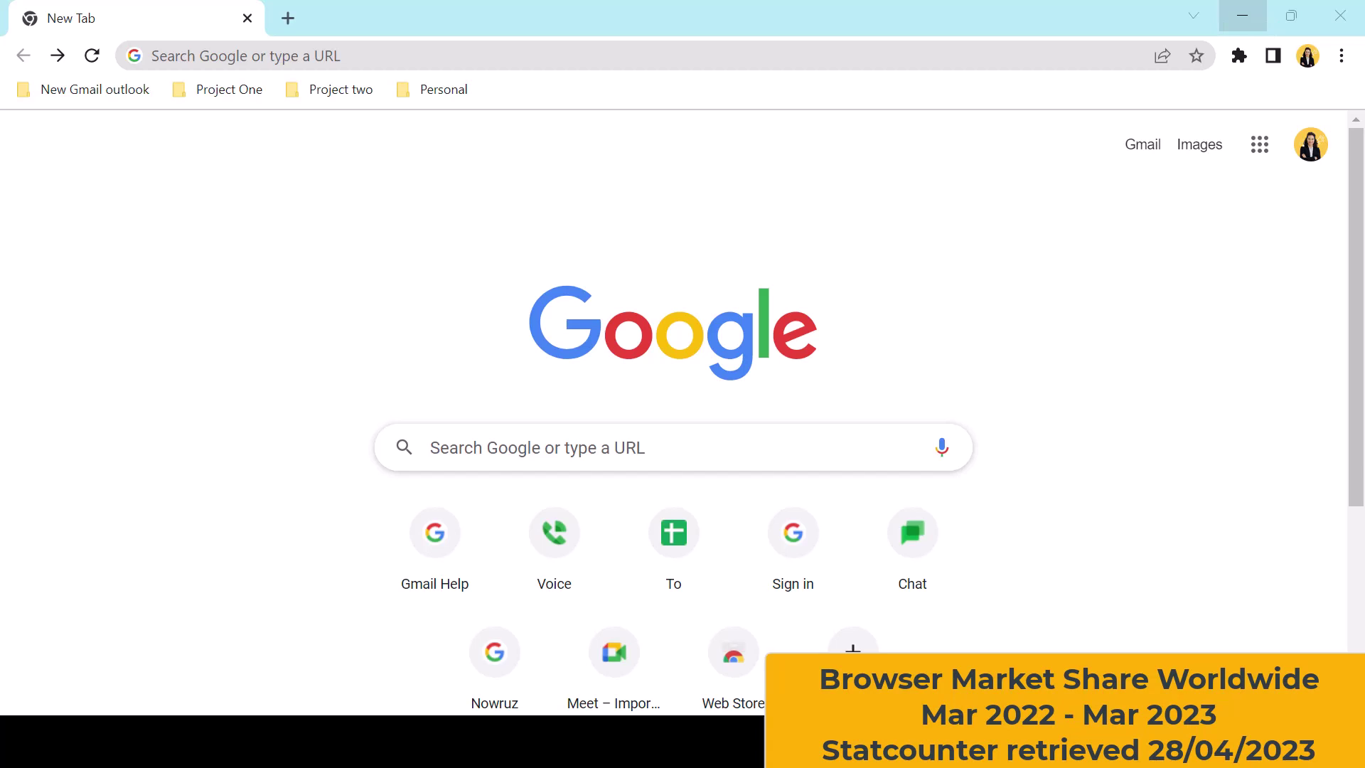
Step: Google 'why is google chrome the best browser', scroll the results, then show the Extensions list
{"action": "left_click", "coordinate": [540, 447]}
{"action": "type", "text": "why is google chrome the best browser"}
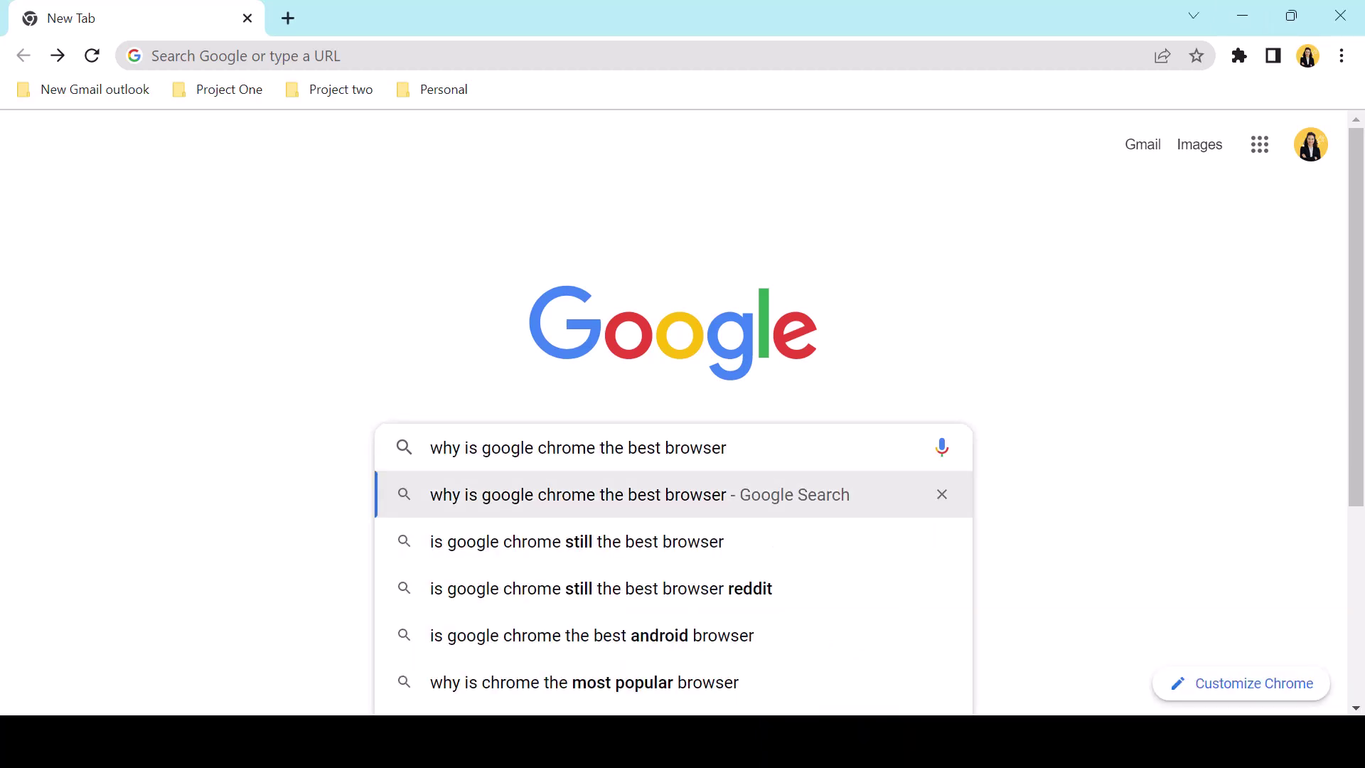
{"action": "key", "text": "Return"}
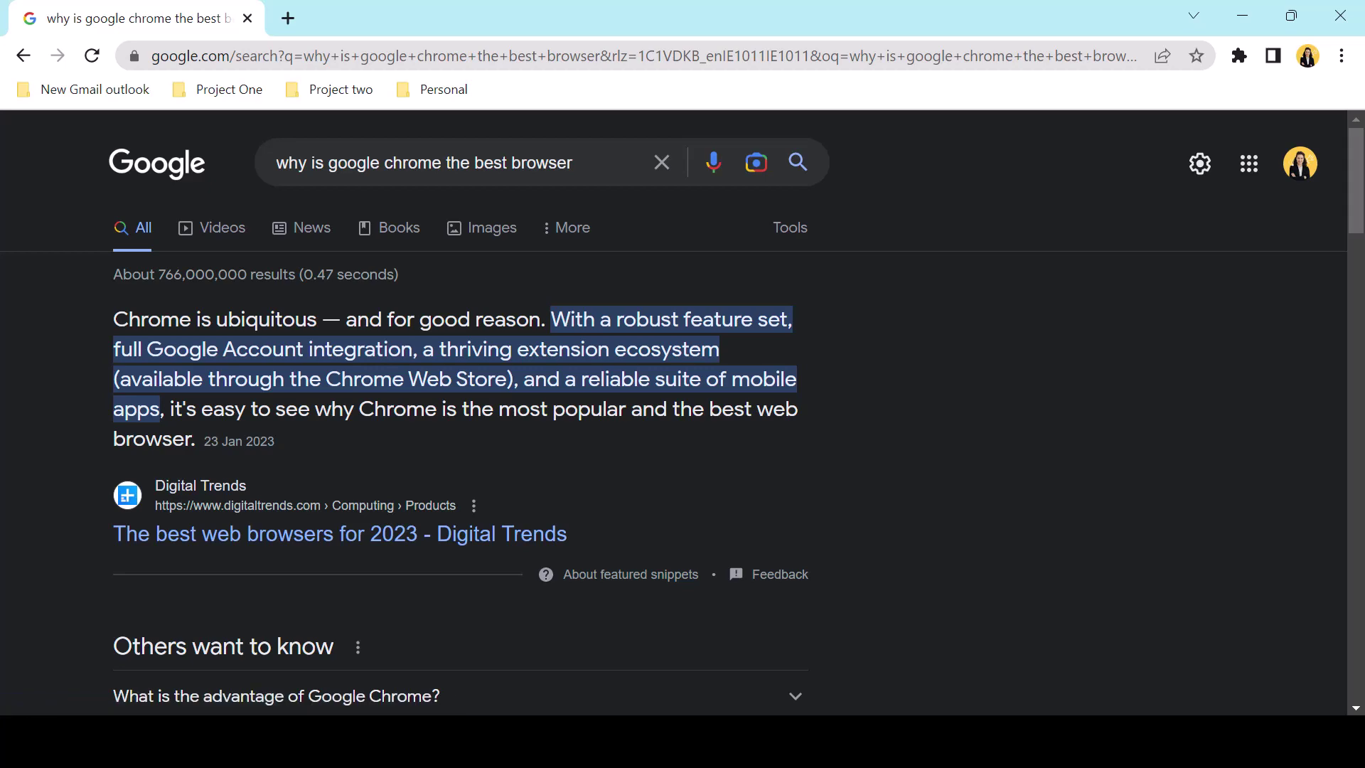
{"action": "scroll", "coordinate": [682, 412], "scroll_direction": "down", "scroll_amount": 13}
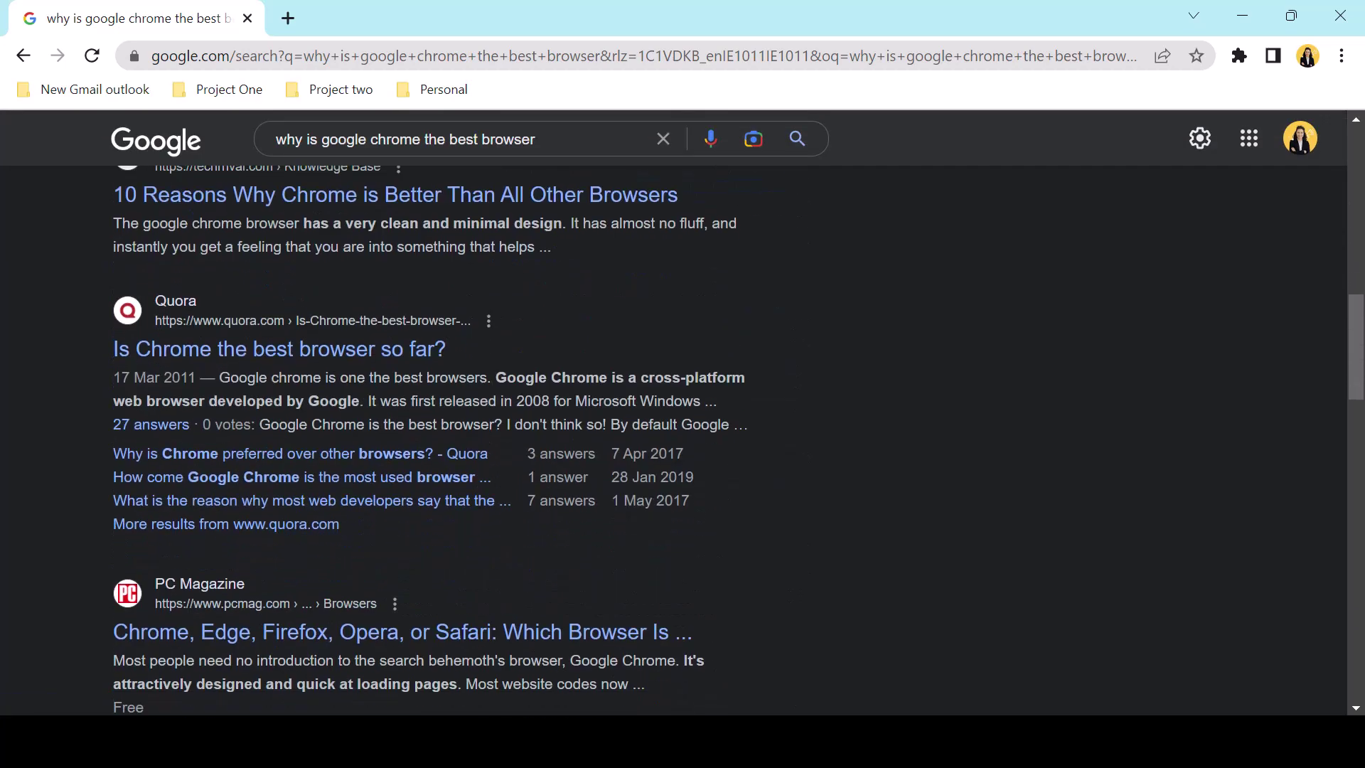
{"action": "scroll", "coordinate": [682, 441], "scroll_direction": "down", "scroll_amount": 2}
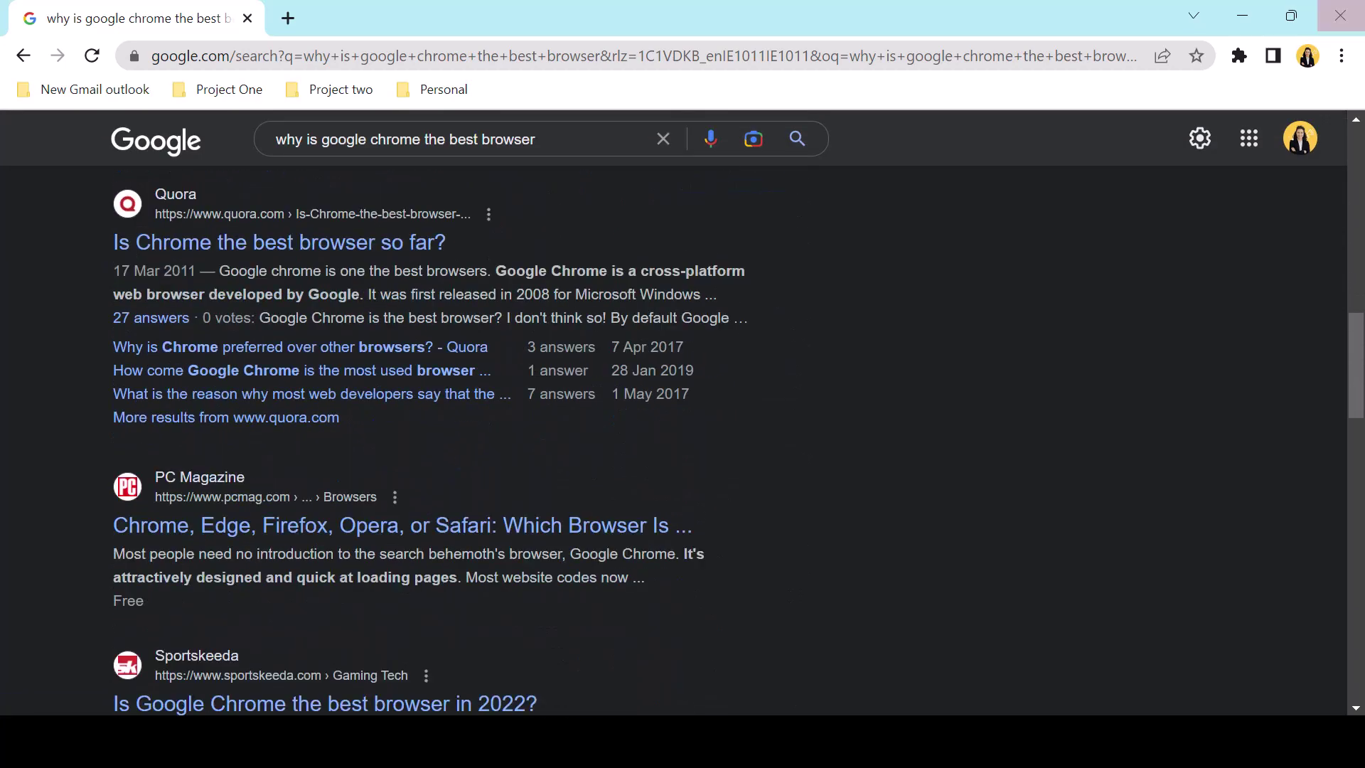
{"action": "left_click", "coordinate": [1240, 56]}
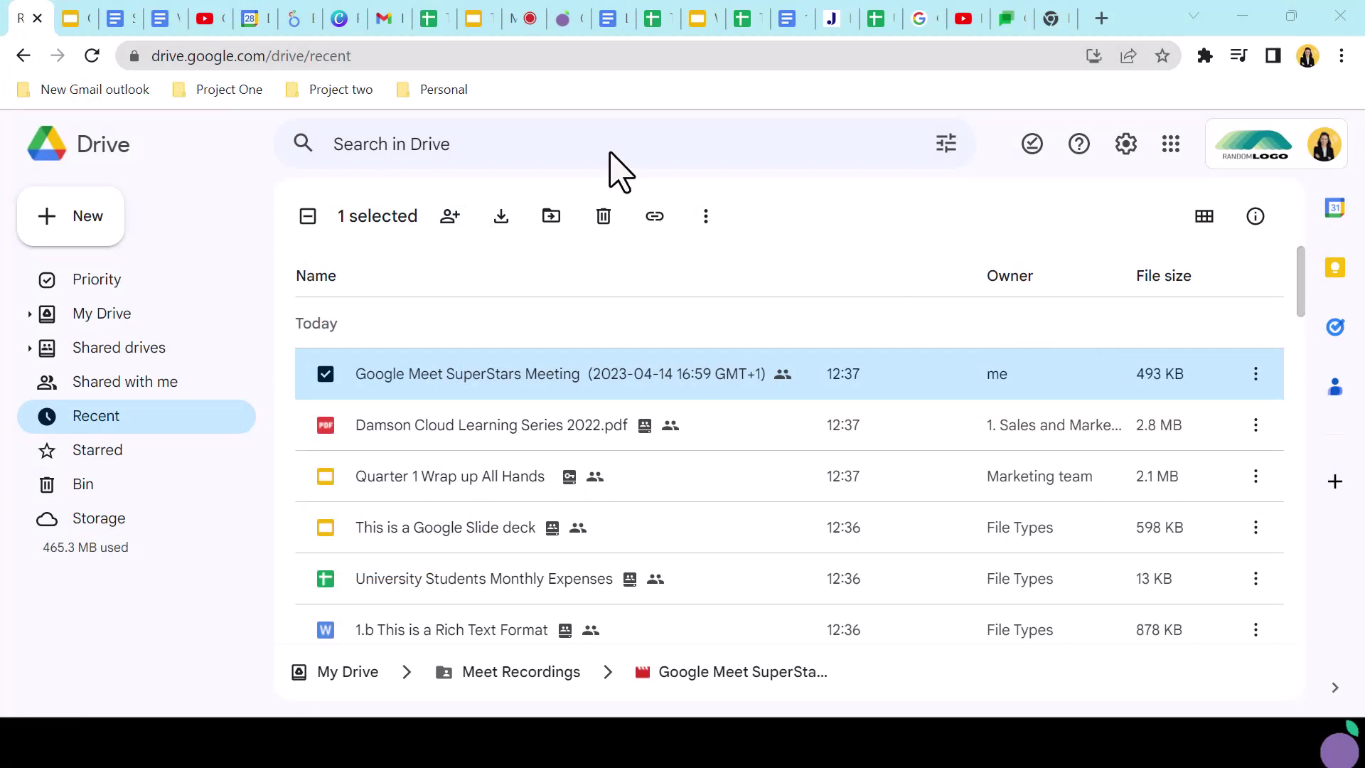
Step: Pin the Gmail and Calendar tabs, with Calendar placed ahead of Gmail
{"action": "right_click", "coordinate": [389, 24]}
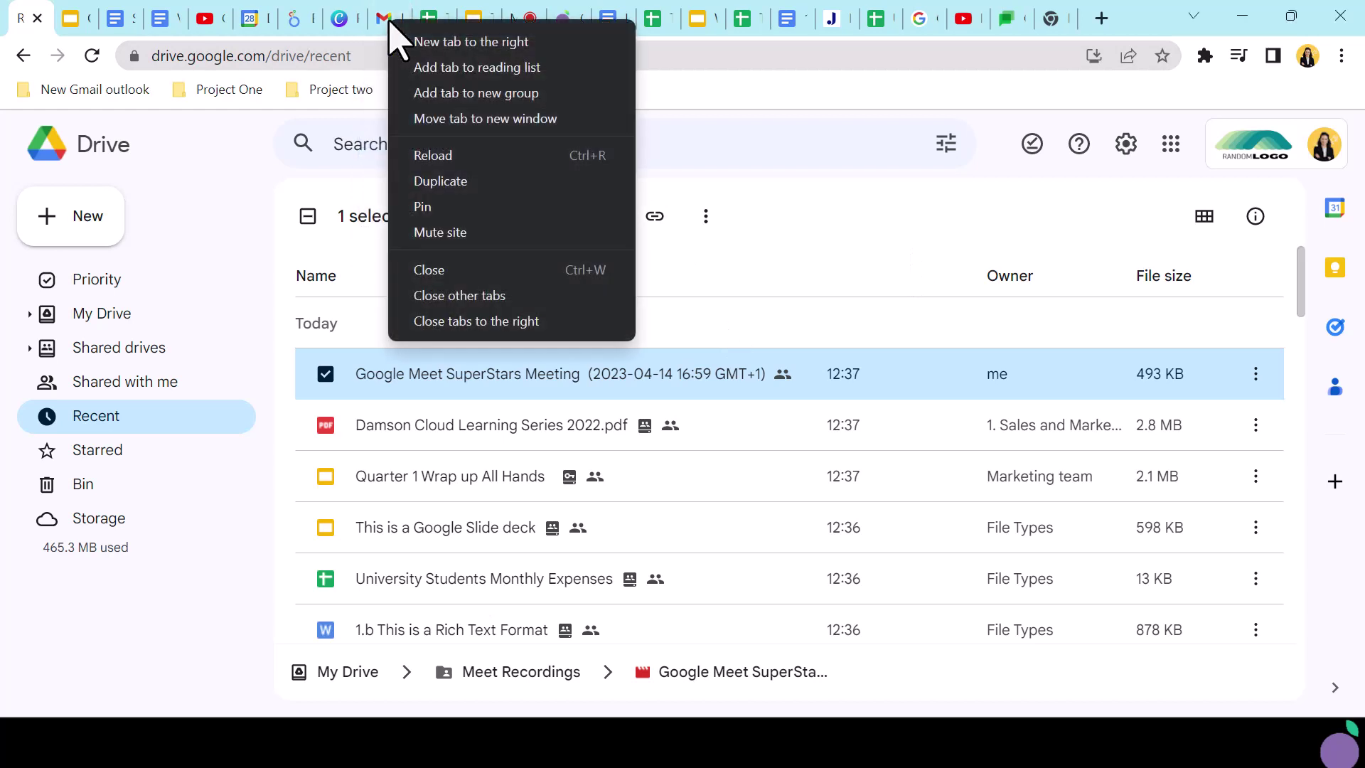
{"action": "left_click", "coordinate": [440, 208]}
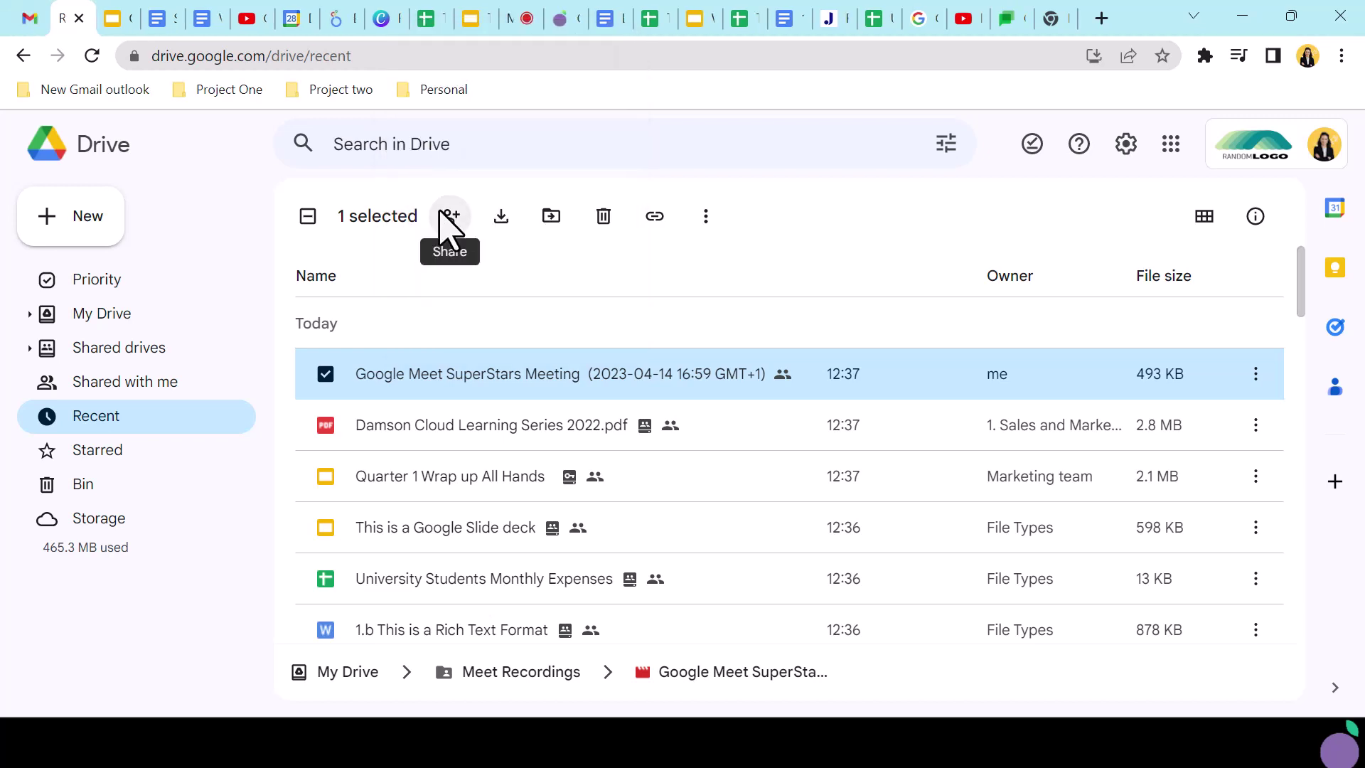
{"action": "left_click", "coordinate": [301, 20]}
{"action": "right_click", "coordinate": [298, 21]}
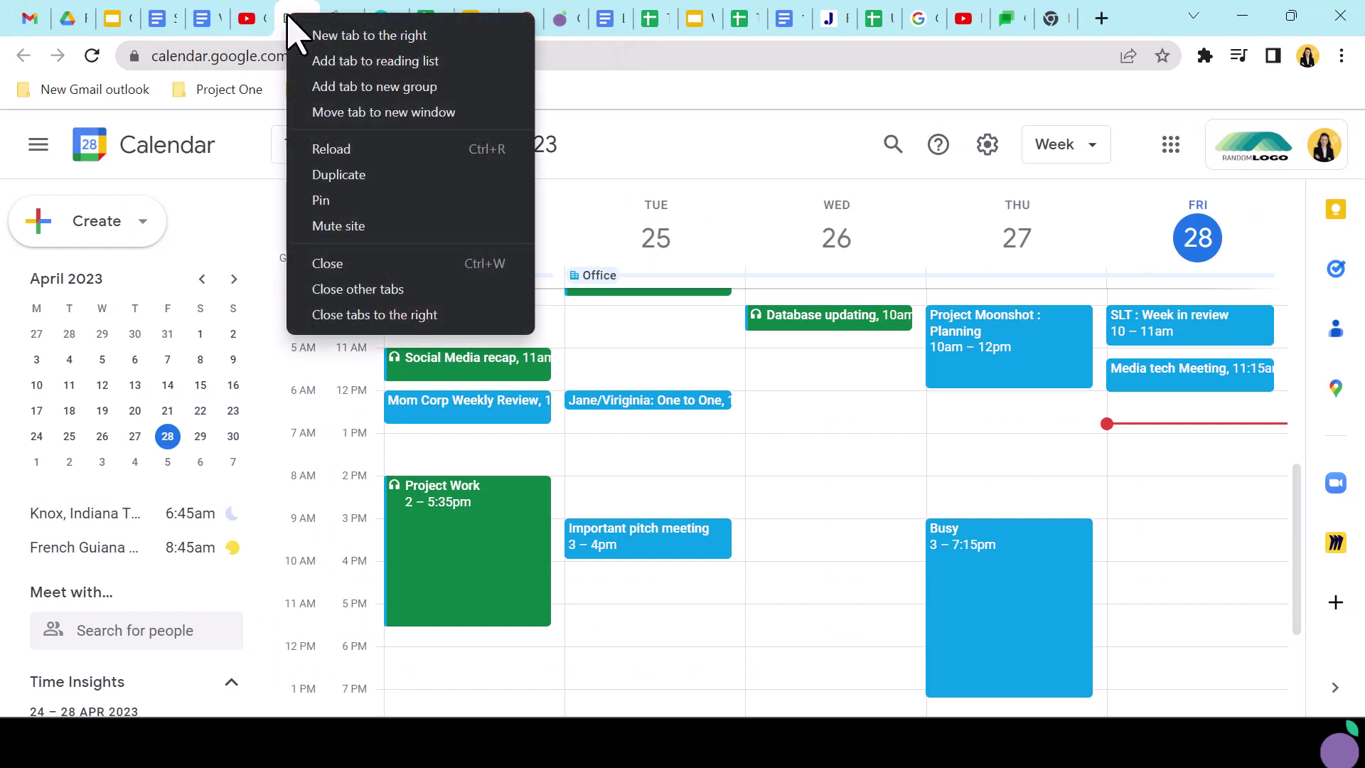
{"action": "left_click", "coordinate": [322, 201]}
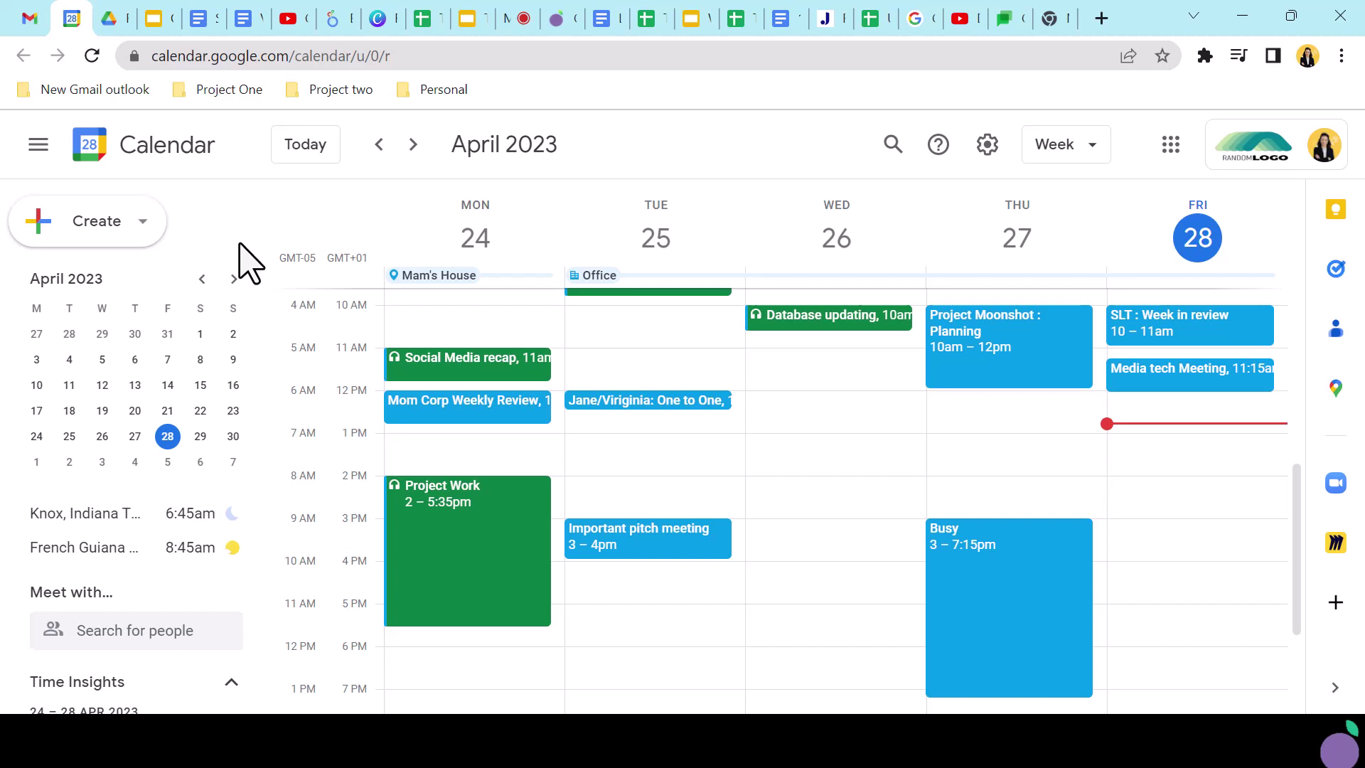
{"action": "mouse_move", "coordinate": [71, 18]}
{"action": "left_mouse_down"}
{"action": "mouse_move", "coordinate": [263, 39]}
{"action": "mouse_move", "coordinate": [61, 21]}
{"action": "mouse_move", "coordinate": [85, 37]}
{"action": "left_mouse_up"}
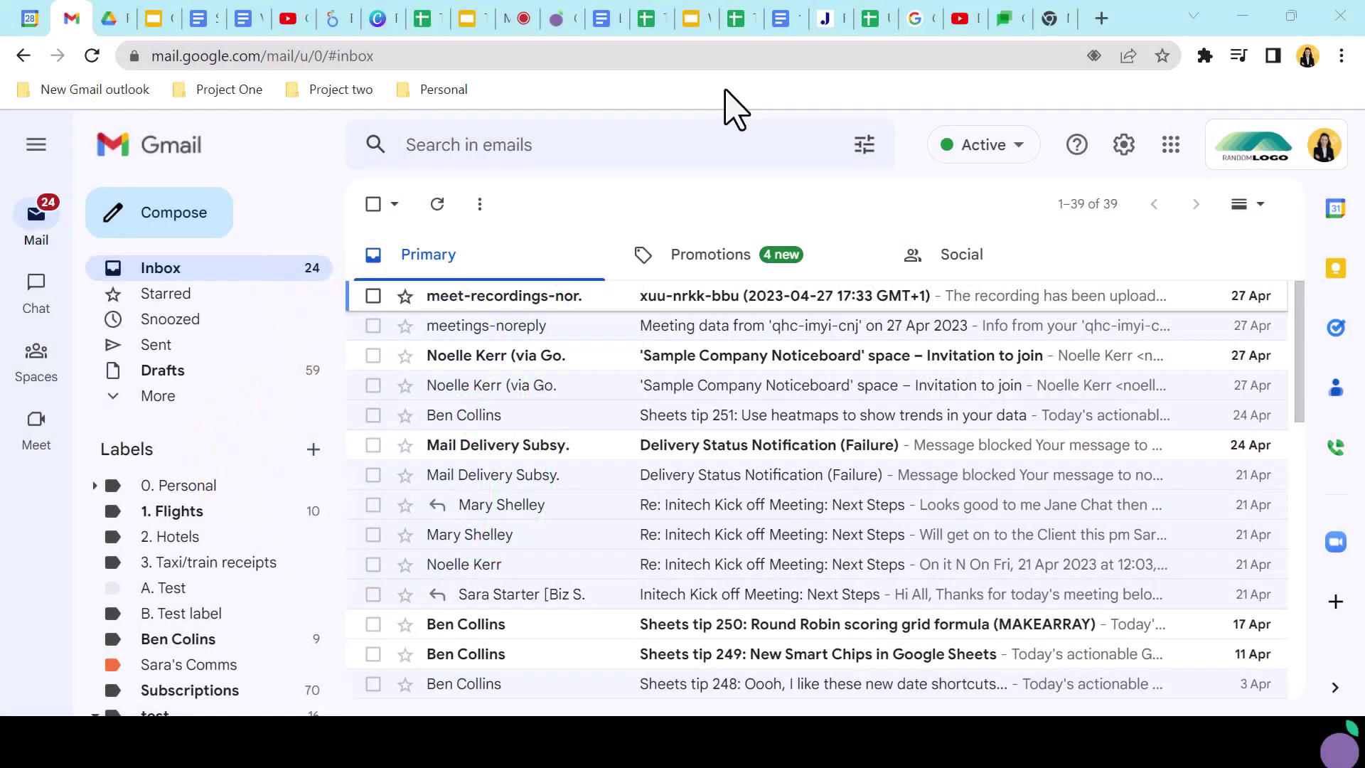
Step: Add the Quarter 1 Wrap up slides tab to a new yellow group 'New Starter Meeting'
{"action": "left_click", "coordinate": [157, 22]}
{"action": "right_click", "coordinate": [157, 25]}
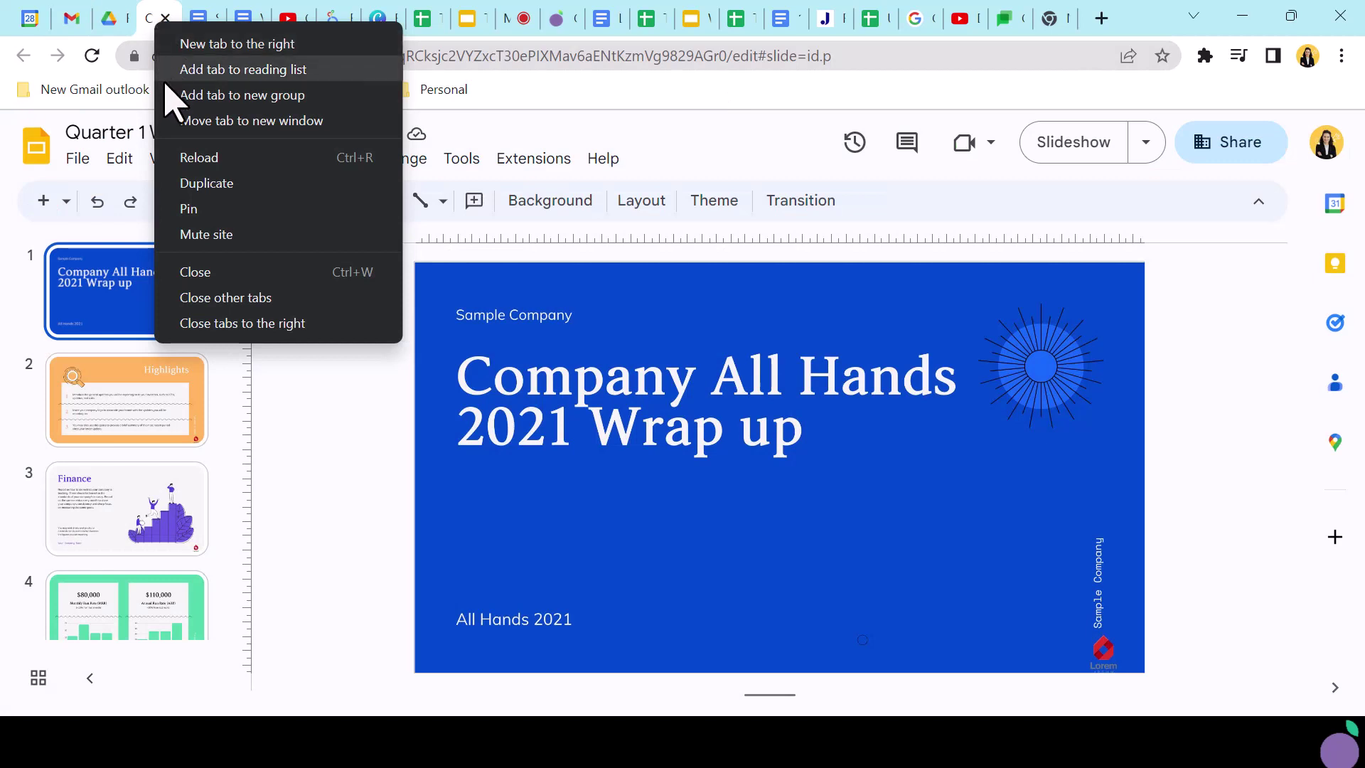
{"action": "left_click", "coordinate": [276, 100]}
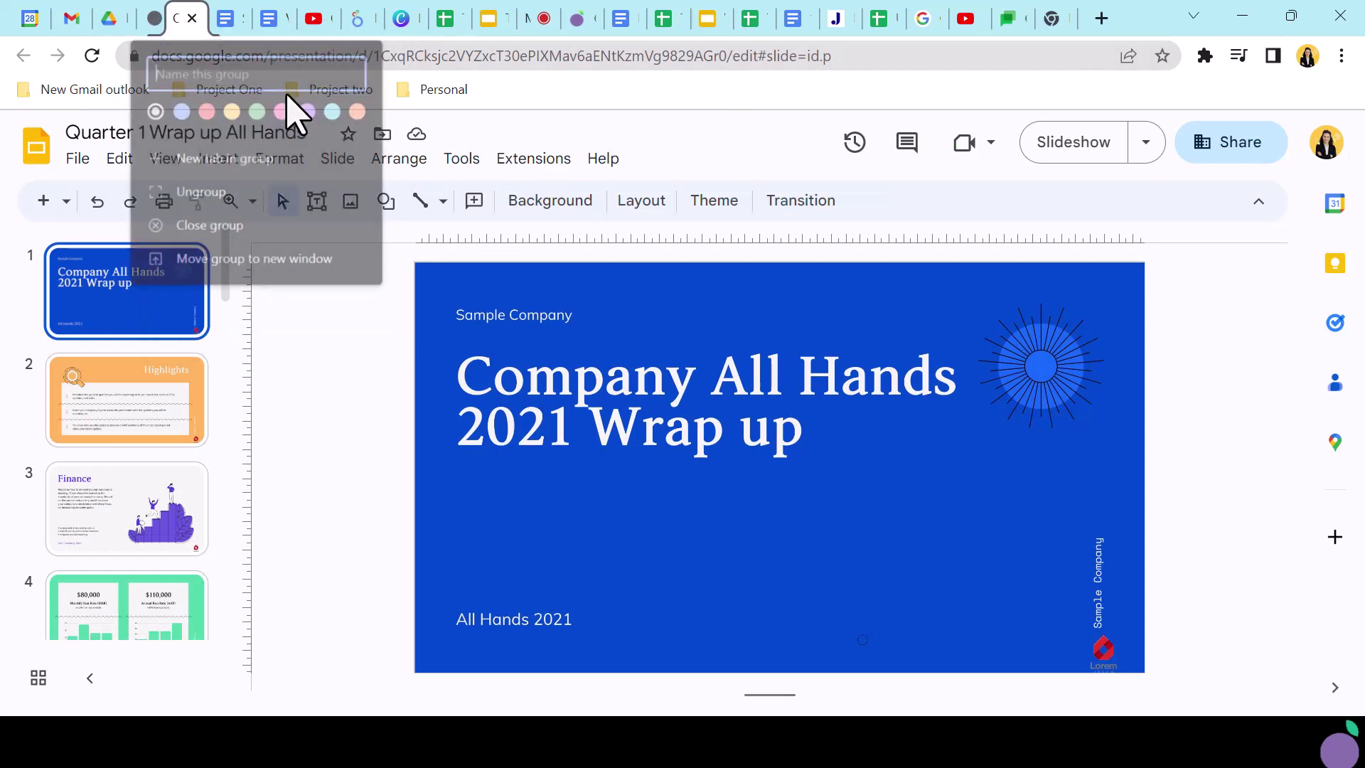
{"action": "type", "text": "New Starter Meeting"}
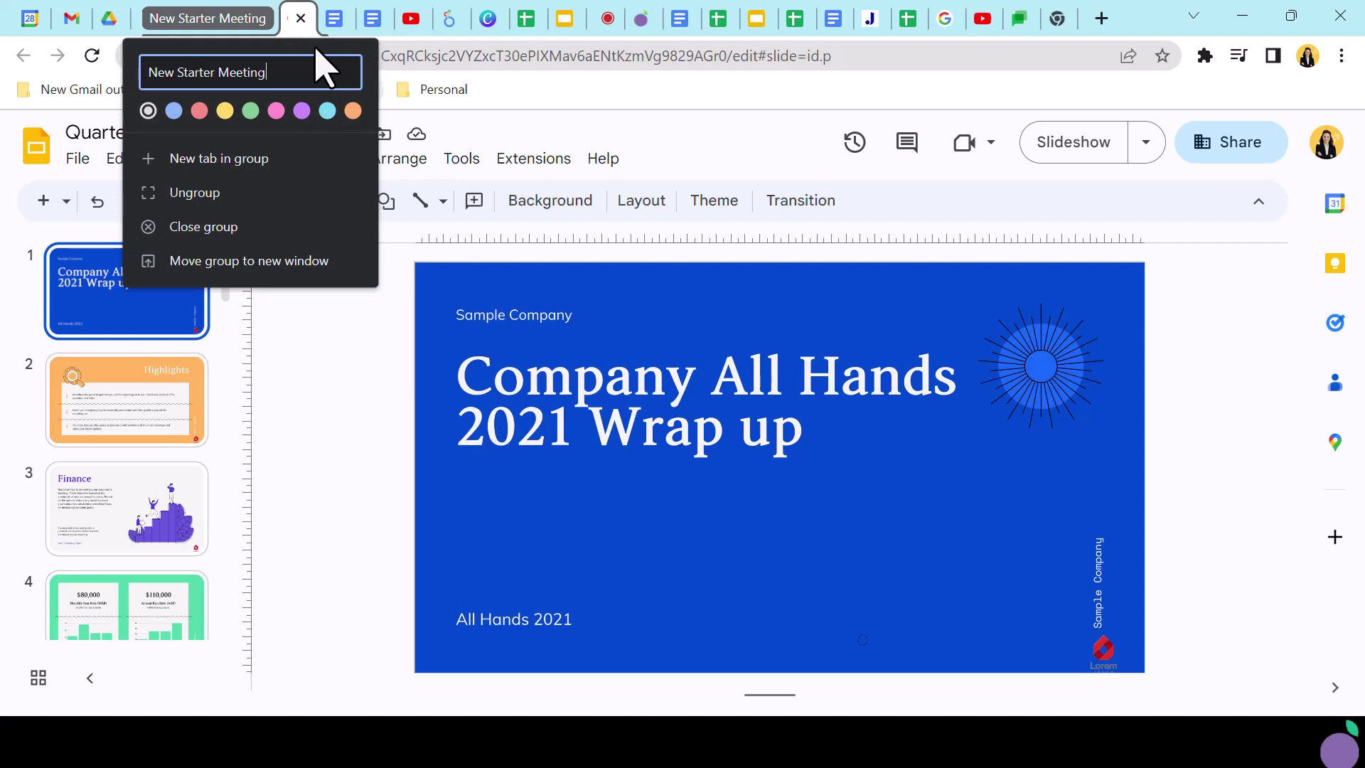
{"action": "left_click", "coordinate": [225, 110]}
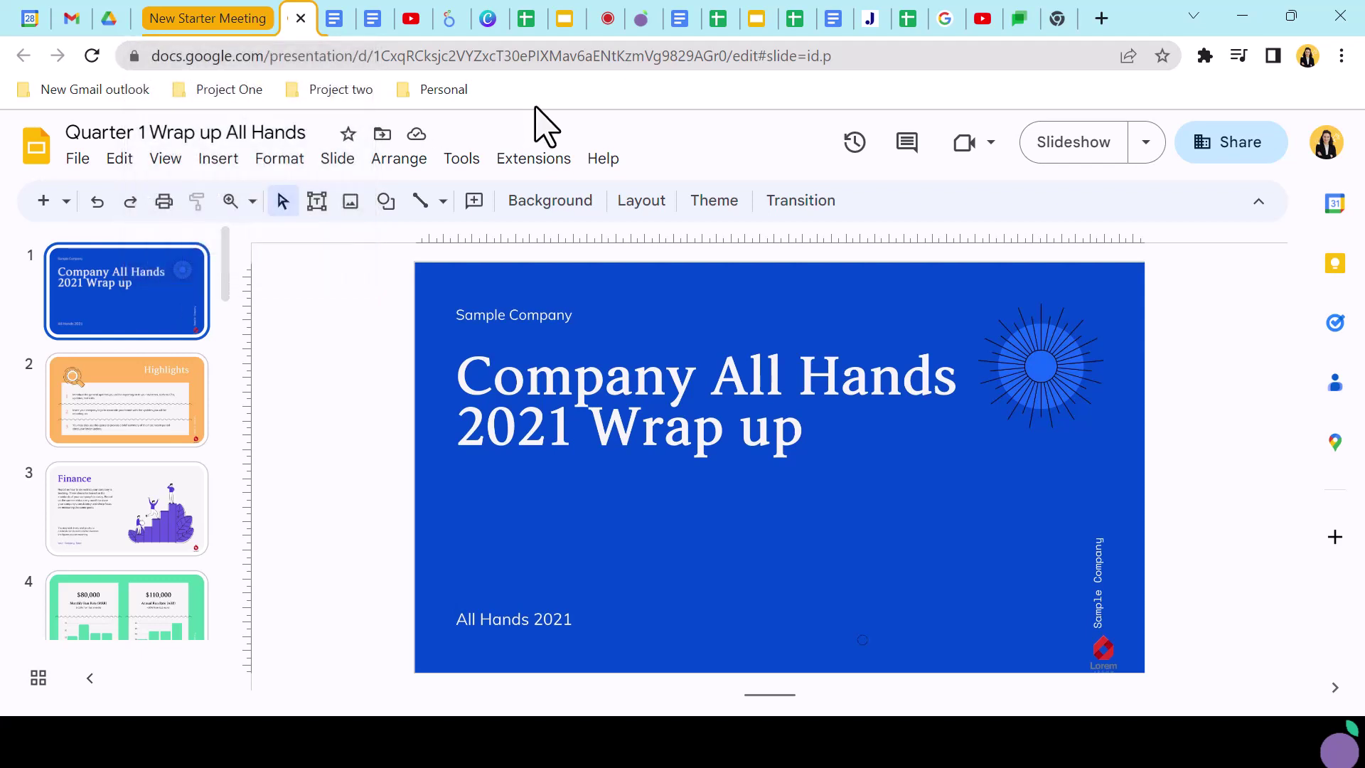
Step: Drag the Training Document spreadsheet tab into the New Starter Meeting group, then switch to a Docs tab
{"action": "left_click", "coordinate": [566, 17]}
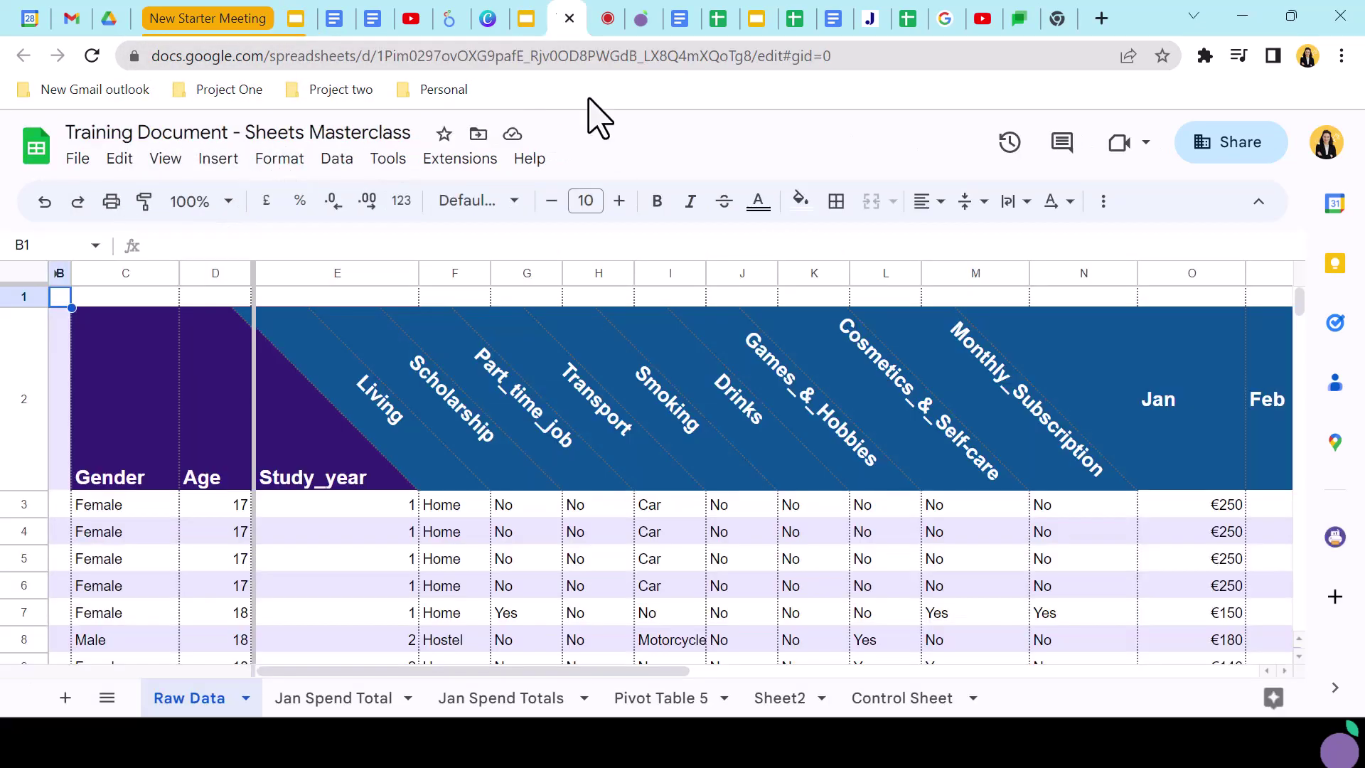
{"action": "left_click_drag", "start_coordinate": [562, 14], "coordinate": [306, 32]}
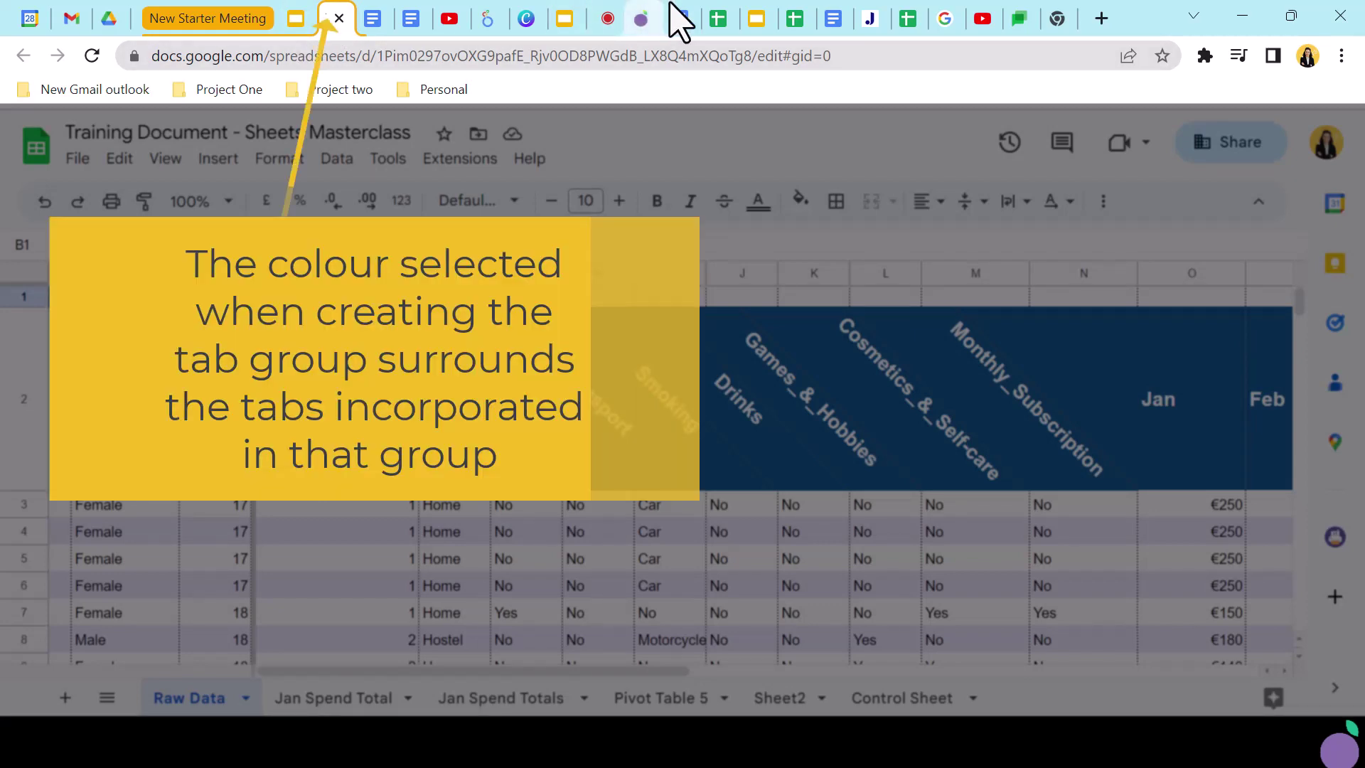
{"action": "left_click", "coordinate": [373, 18]}
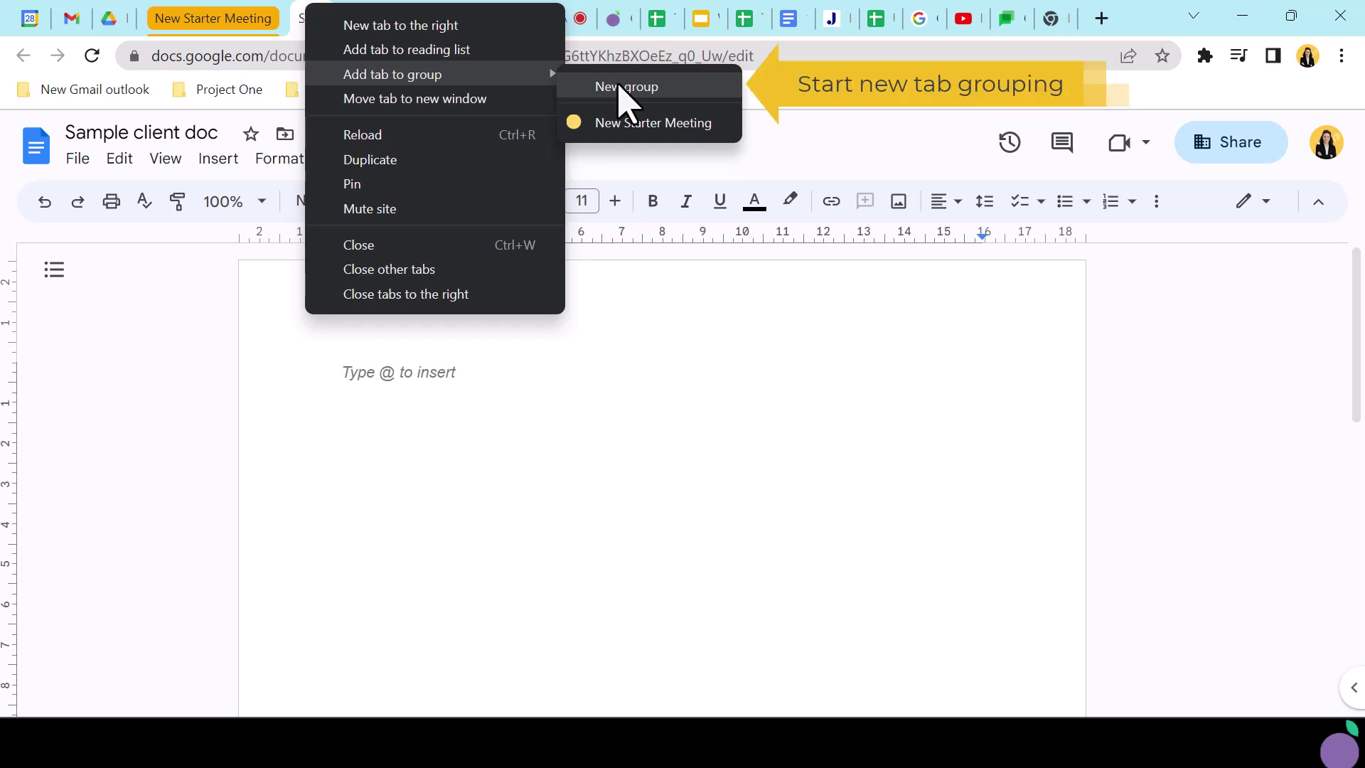
Step: Create a magenta 'Group 2' holding the YouTube and Looker tabs, and collapse it
{"action": "left_click", "coordinate": [619, 86]}
{"action": "type", "text": "Group 2"}
{"action": "left_click", "coordinate": [430, 114]}
{"action": "left_click", "coordinate": [442, 41]}
{"action": "left_click", "coordinate": [473, 21]}
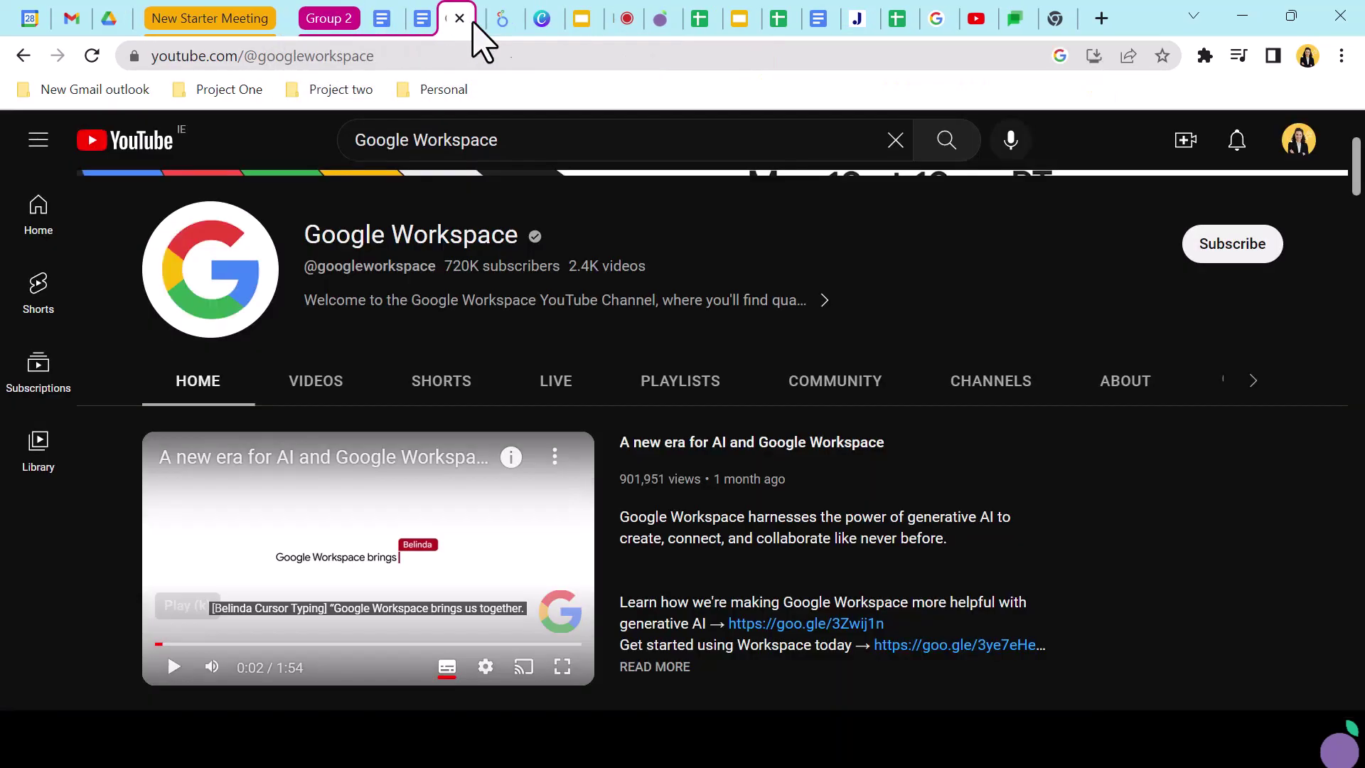
{"action": "left_click_drag", "start_coordinate": [857, 18], "coordinate": [463, 21]}
{"action": "left_click_drag", "start_coordinate": [581, 18], "coordinate": [548, 21]}
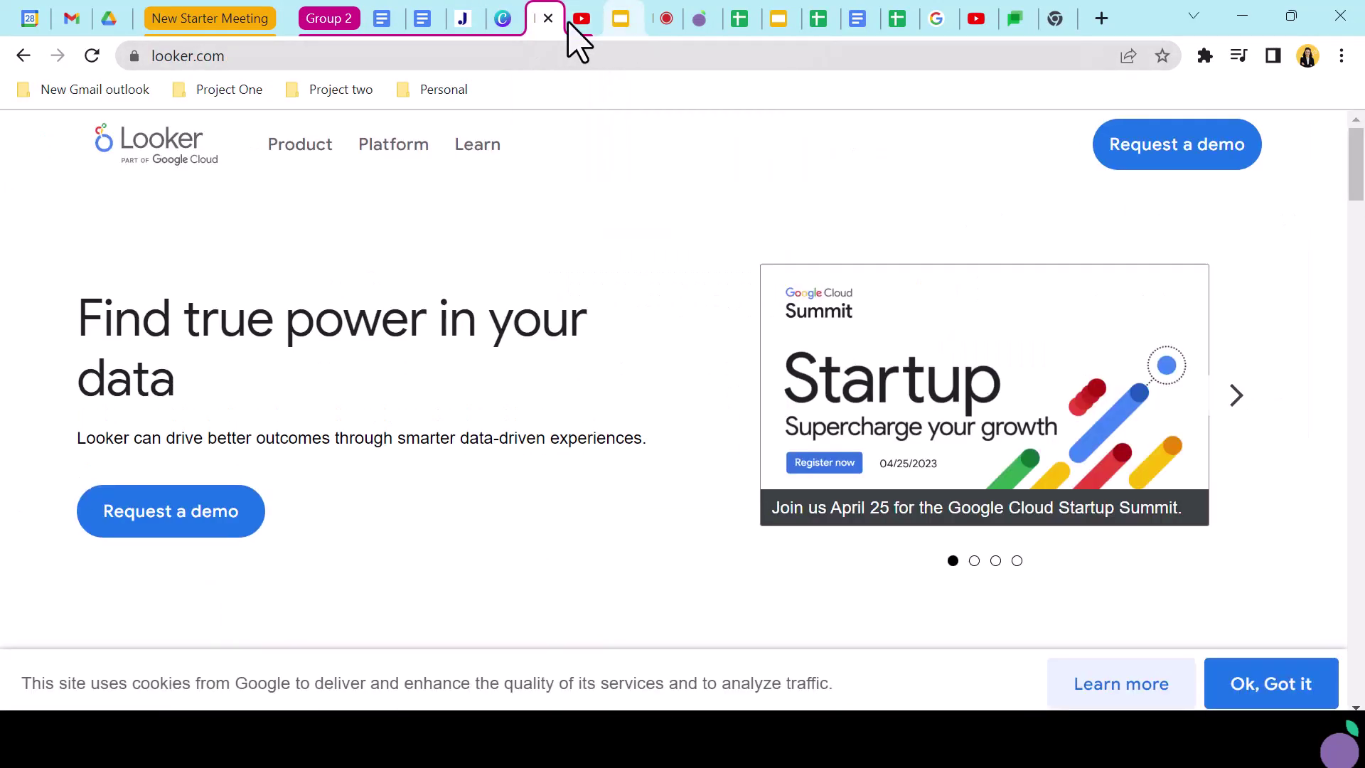
{"action": "left_click", "coordinate": [621, 17]}
Step: Put the Google Meet tab into a new tab group named 'Test Group 3'
{"action": "left_click", "coordinate": [330, 18]}
{"action": "right_click", "coordinate": [387, 16]}
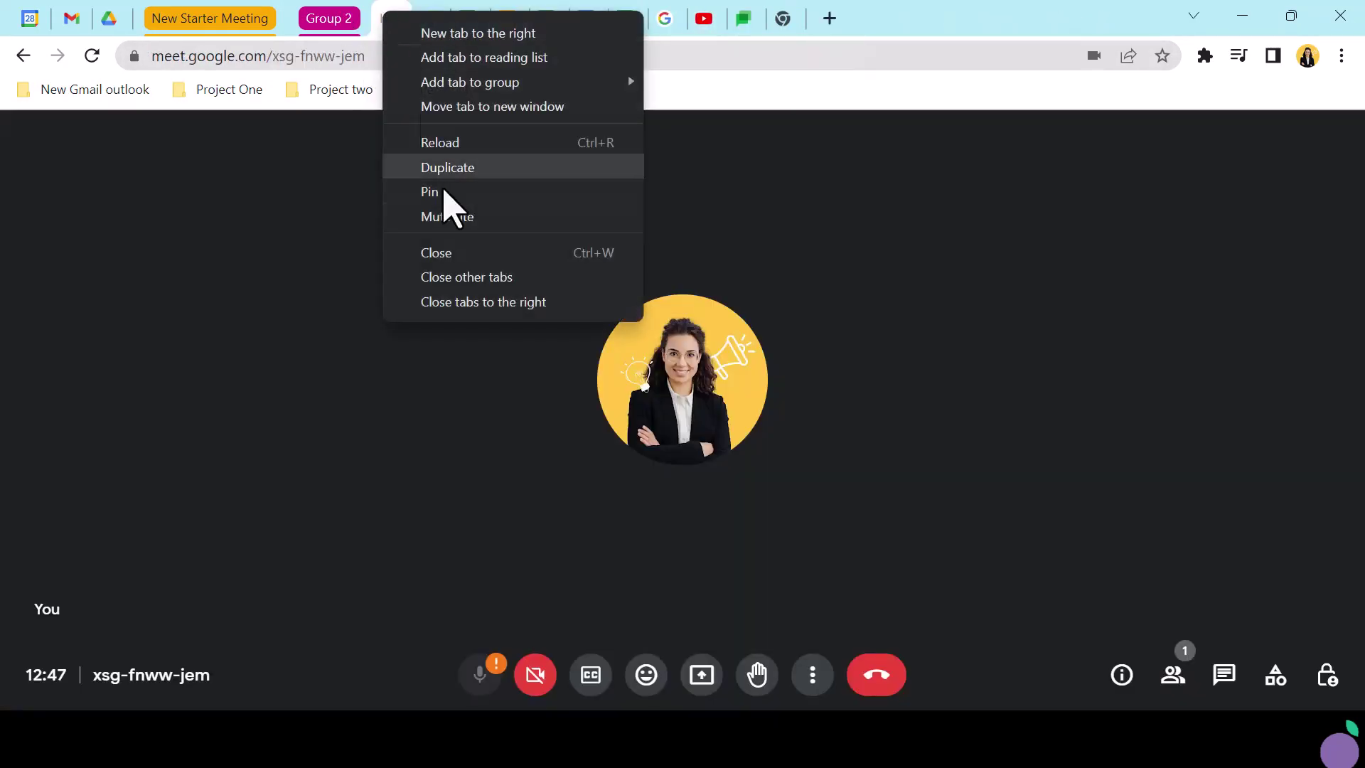
{"action": "mouse_move", "coordinate": [476, 83]}
{"action": "left_click", "coordinate": [711, 93]}
{"action": "type", "text": "Test Group 3"}
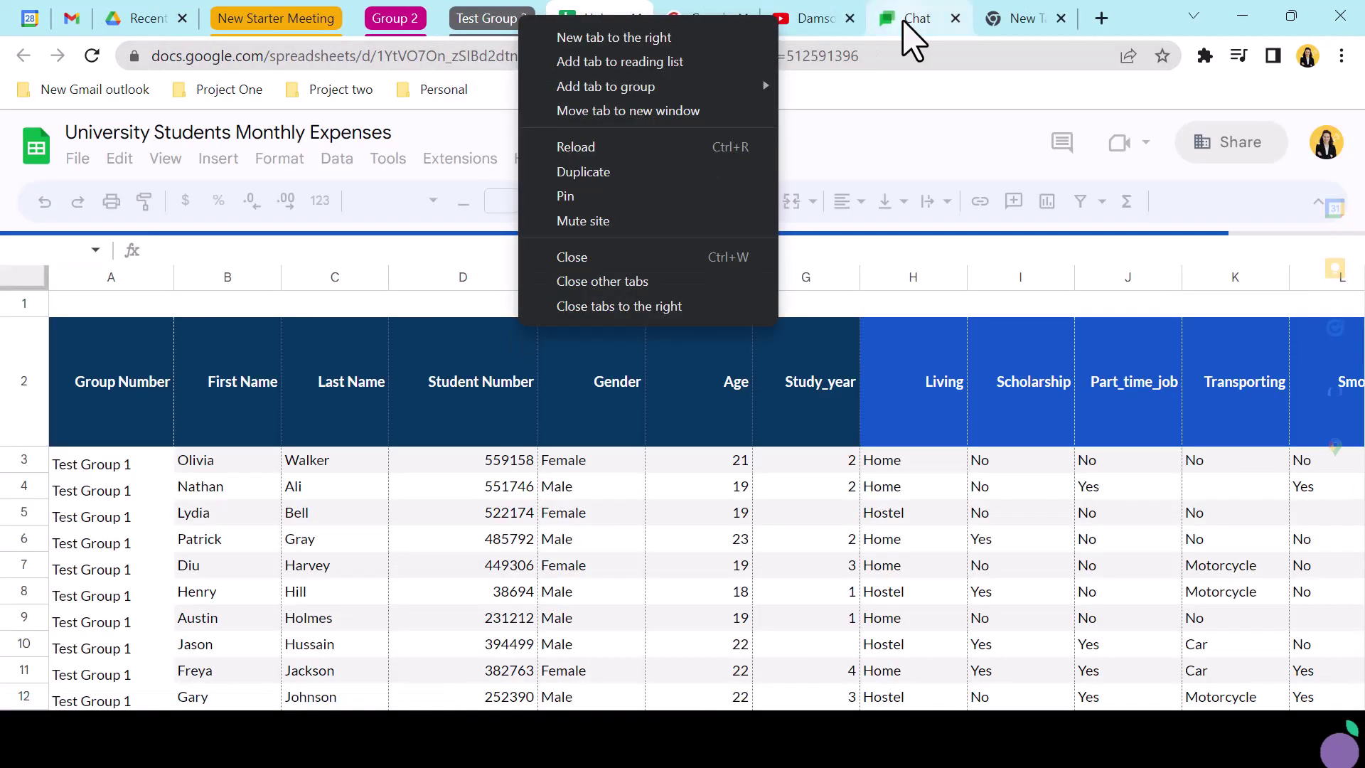
Step: Ungroup Group 2, leaving its tabs loose, then bring up Test Group 3's options
{"action": "left_click", "coordinate": [369, 20]}
{"action": "right_click", "coordinate": [366, 25]}
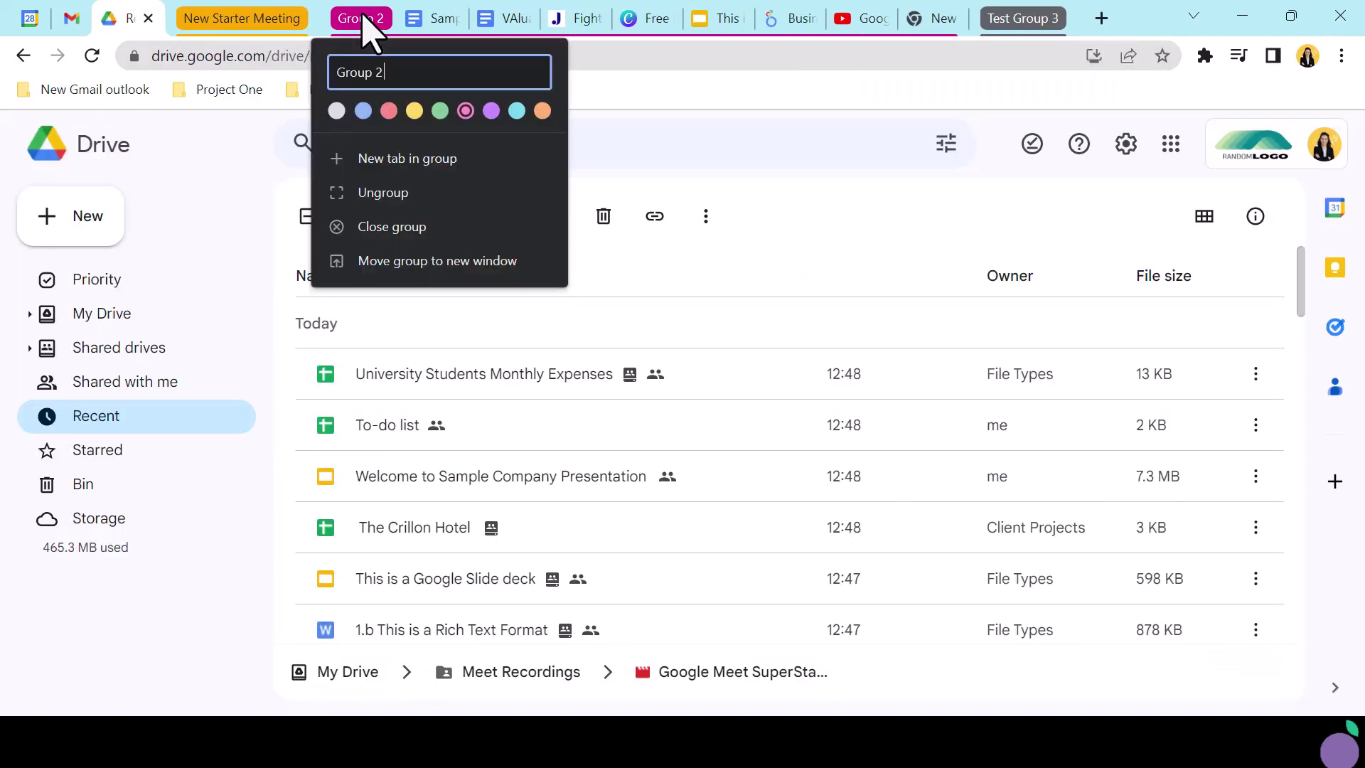
{"action": "left_click", "coordinate": [384, 192]}
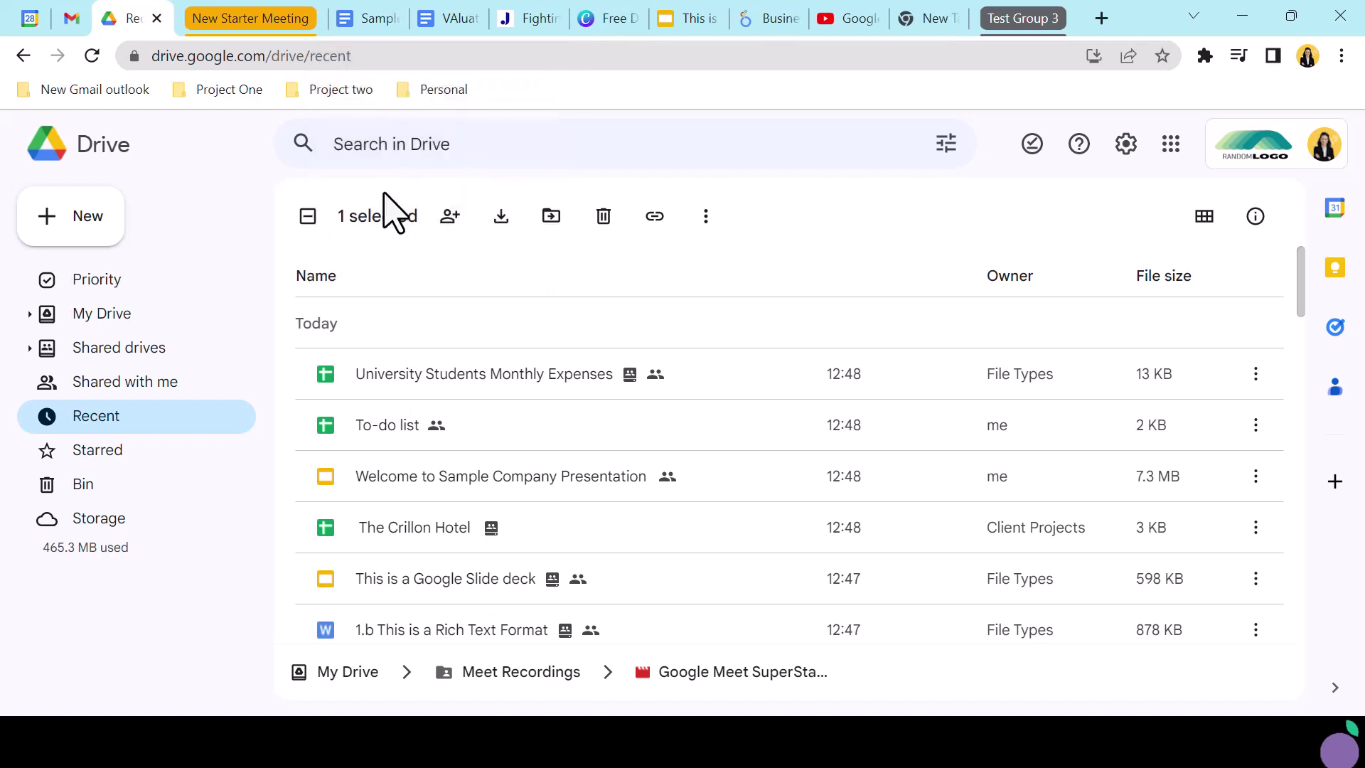
{"action": "right_click", "coordinate": [633, 15]}
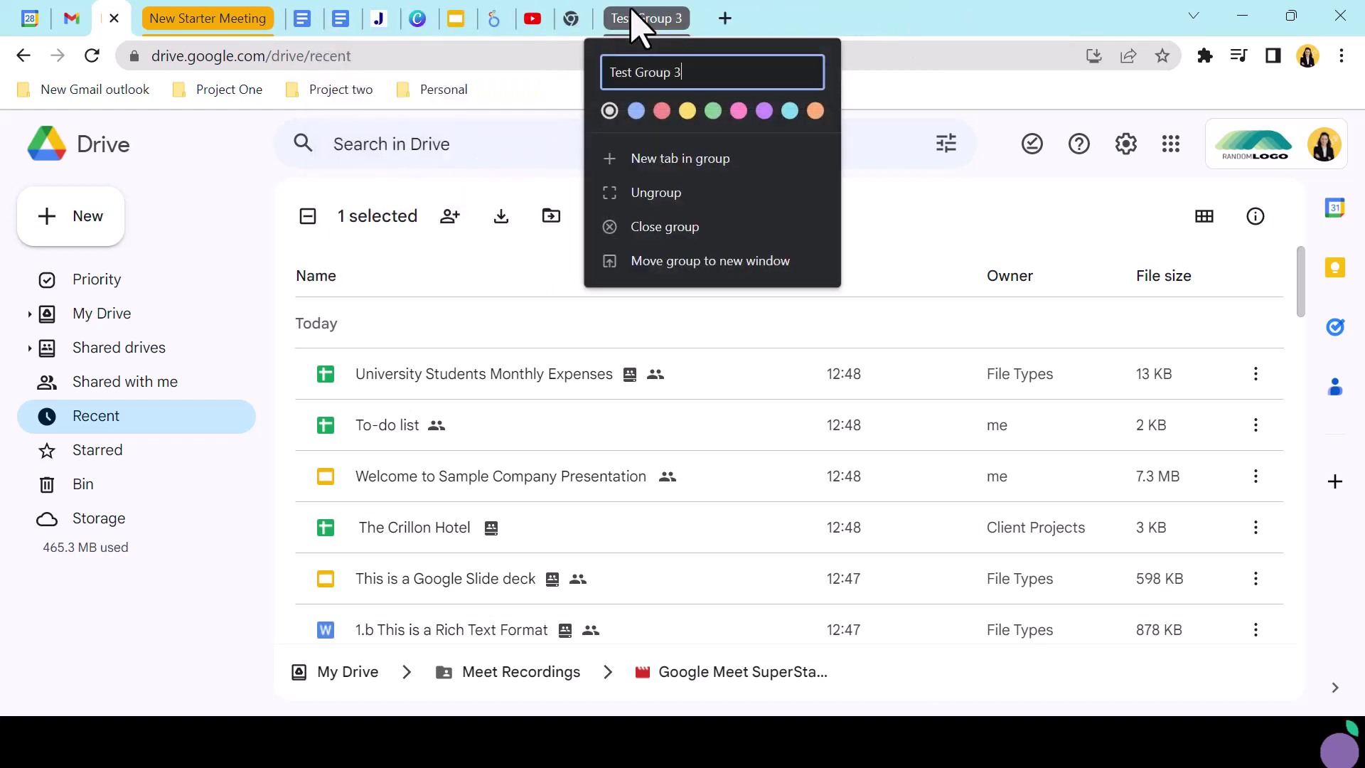
Step: Close Test Group 3 and move the New Starter Meeting group into a new window
{"action": "left_click", "coordinate": [666, 227]}
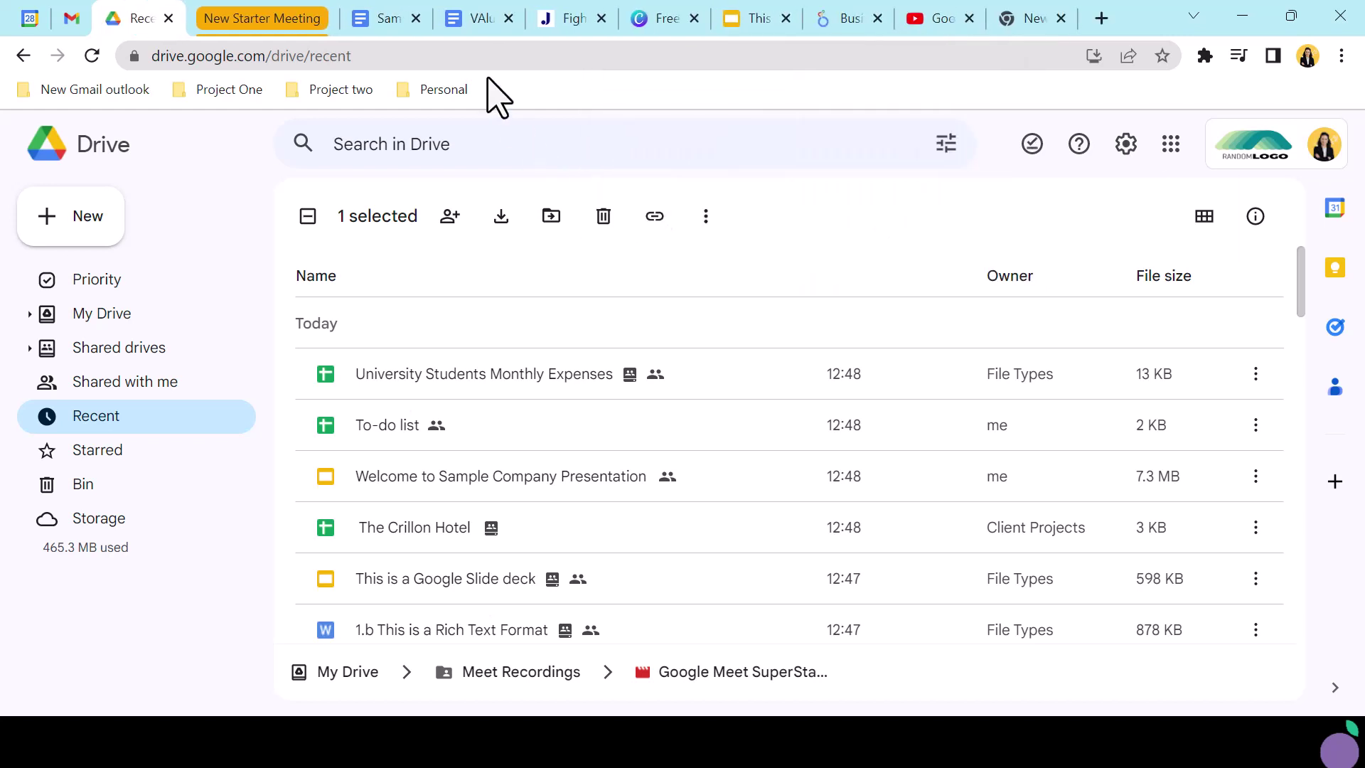
{"action": "left_click", "coordinate": [288, 22]}
{"action": "left_click", "coordinate": [266, 30]}
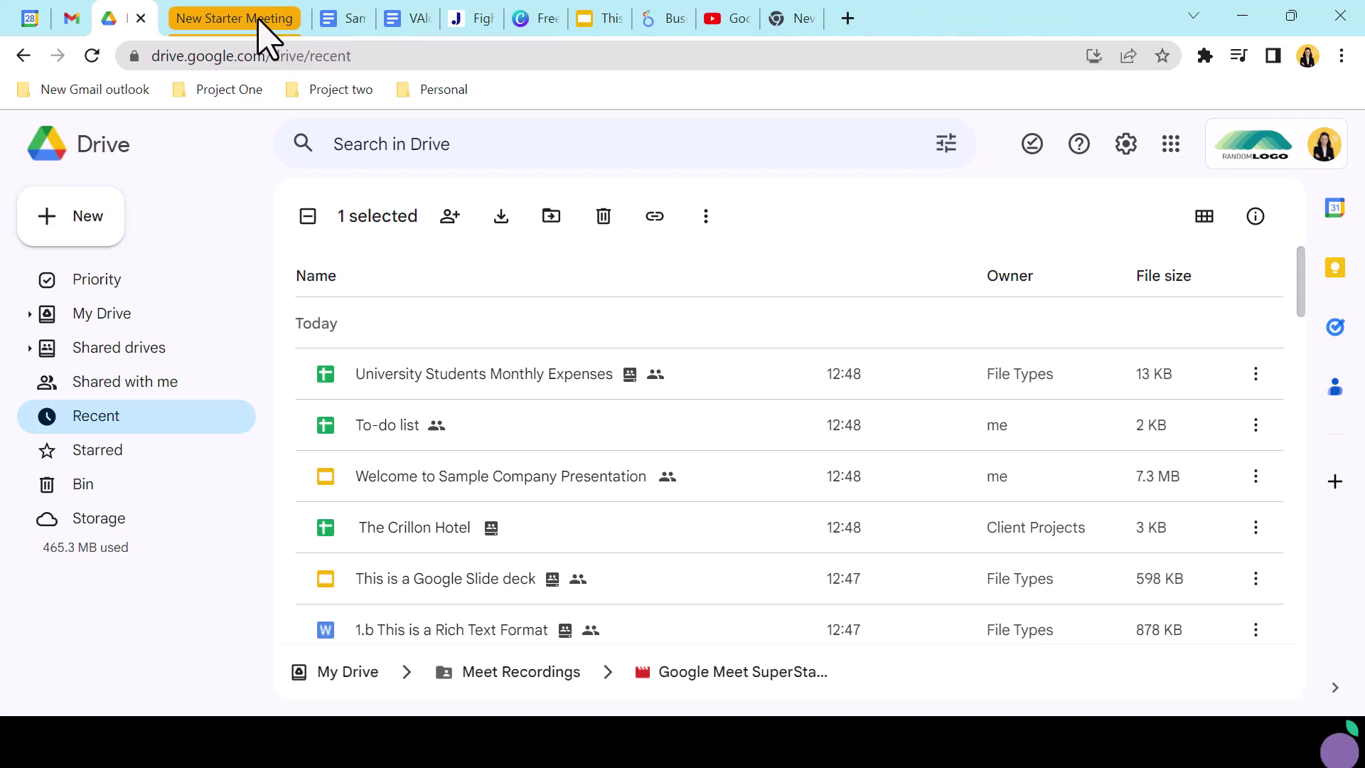
{"action": "right_click", "coordinate": [263, 30]}
{"action": "left_click", "coordinate": [284, 262]}
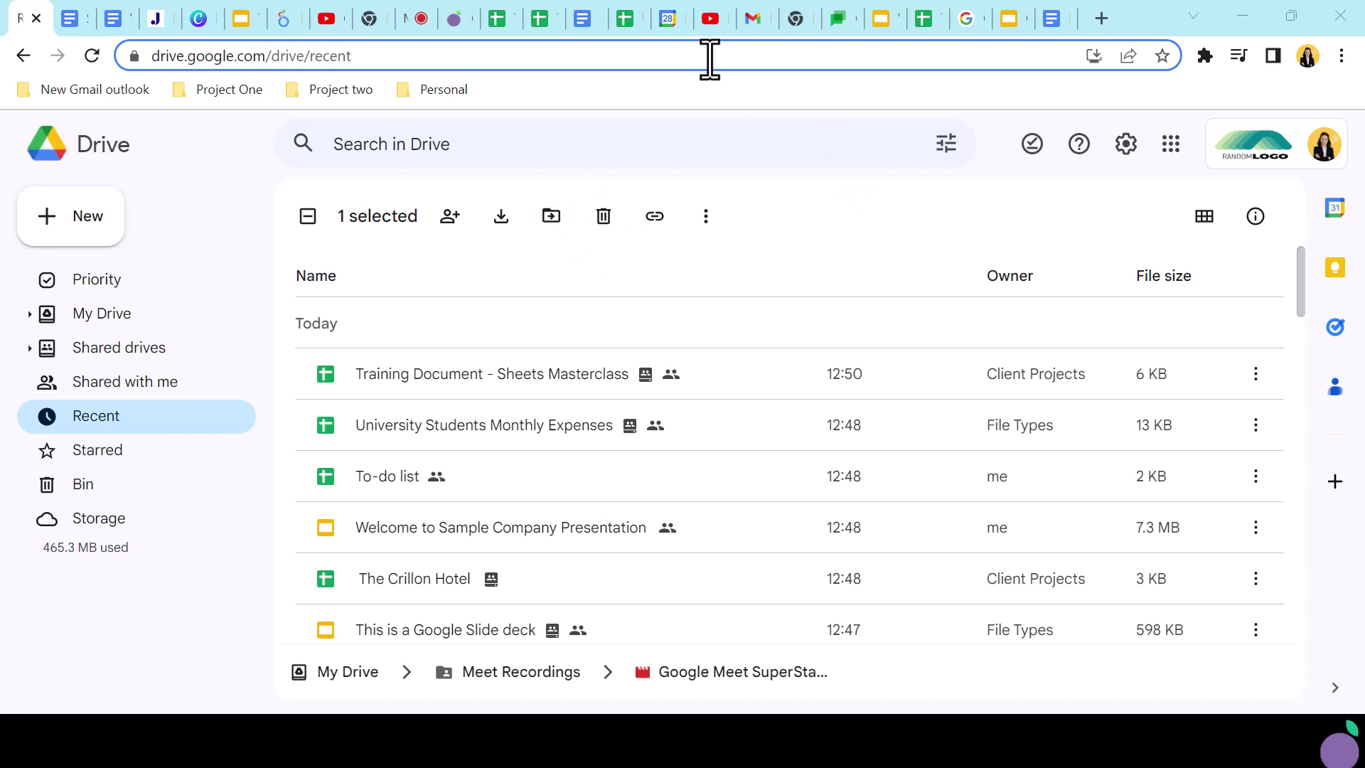
Step: Use tab search to jump to the tab running the live Meet call
{"action": "left_click", "coordinate": [542, 28]}
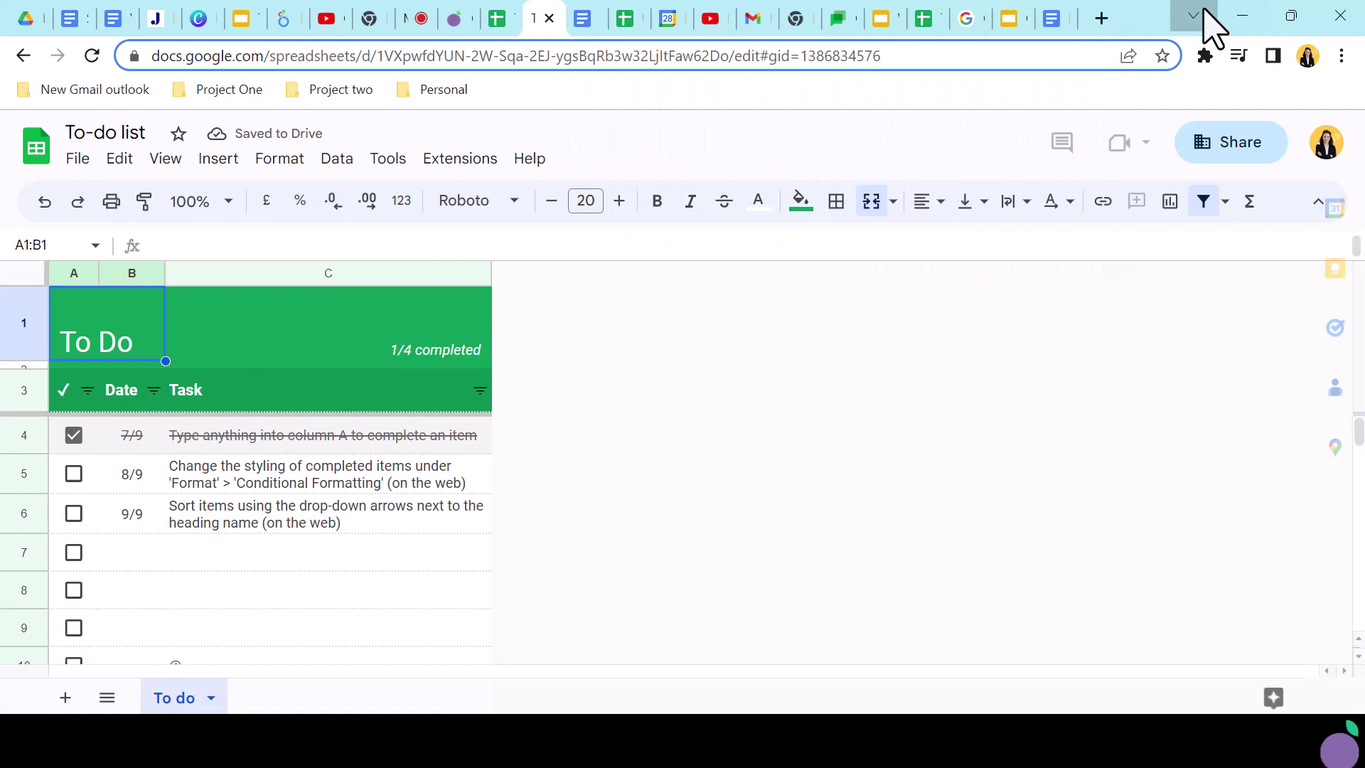
{"action": "left_click", "coordinate": [1194, 16]}
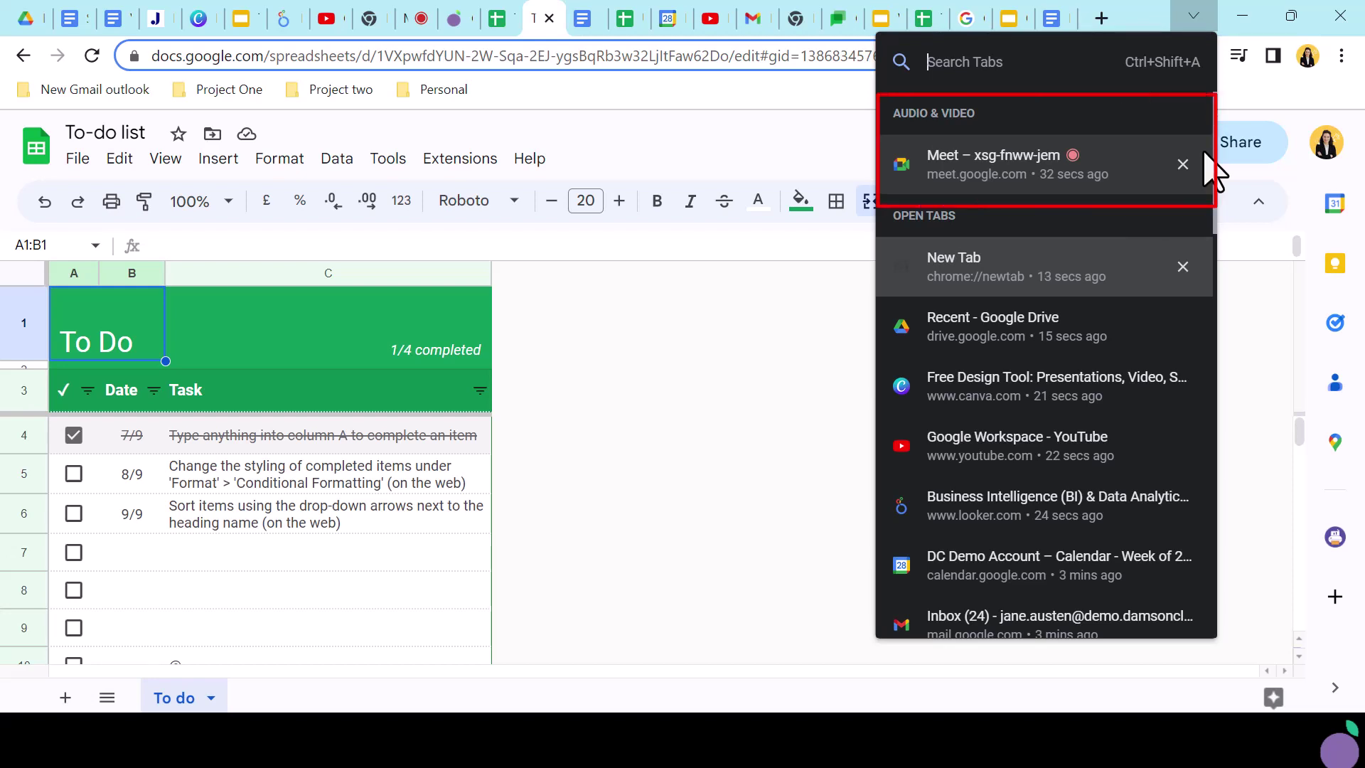
{"action": "left_click", "coordinate": [1086, 159]}
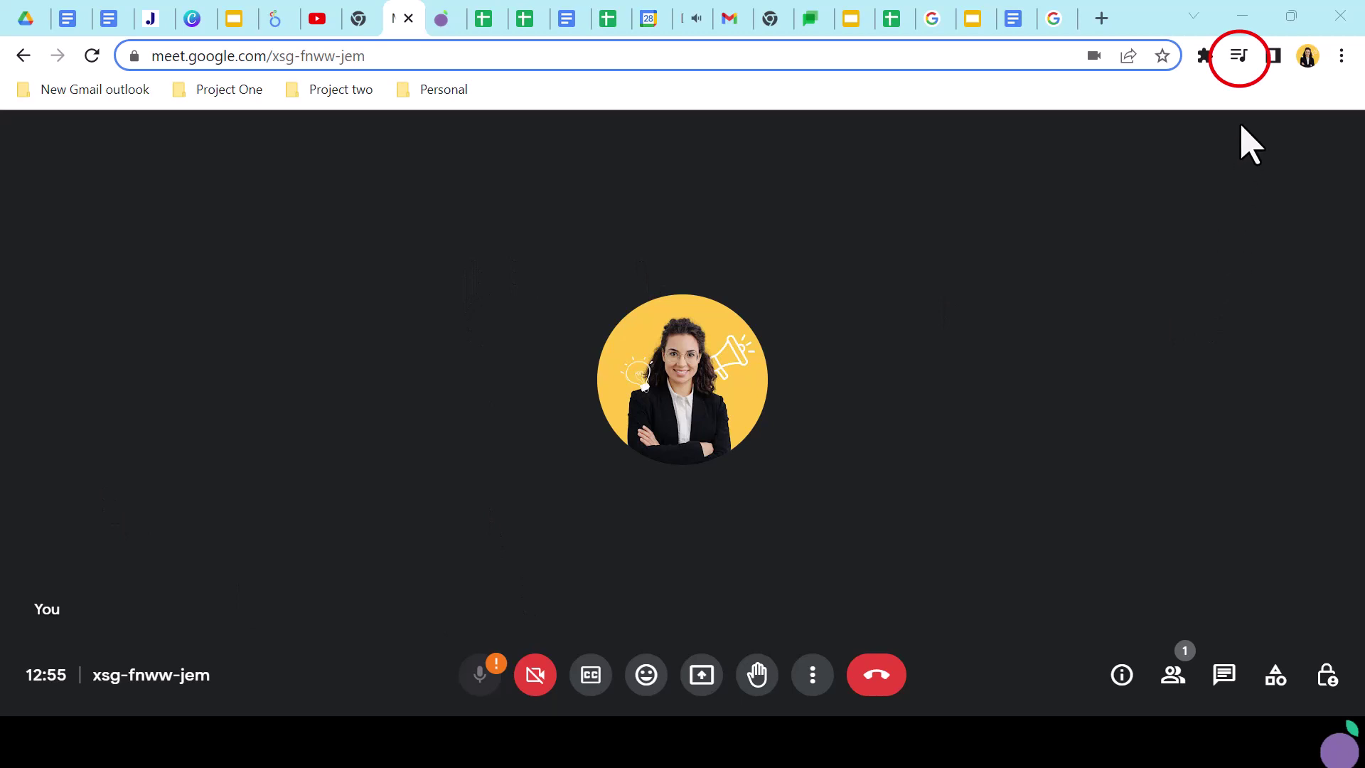
Step: In Media Controls, pause the Google Drive and OneDrive video and dismiss the 'A new era for AI' card
{"action": "left_click", "coordinate": [1238, 56]}
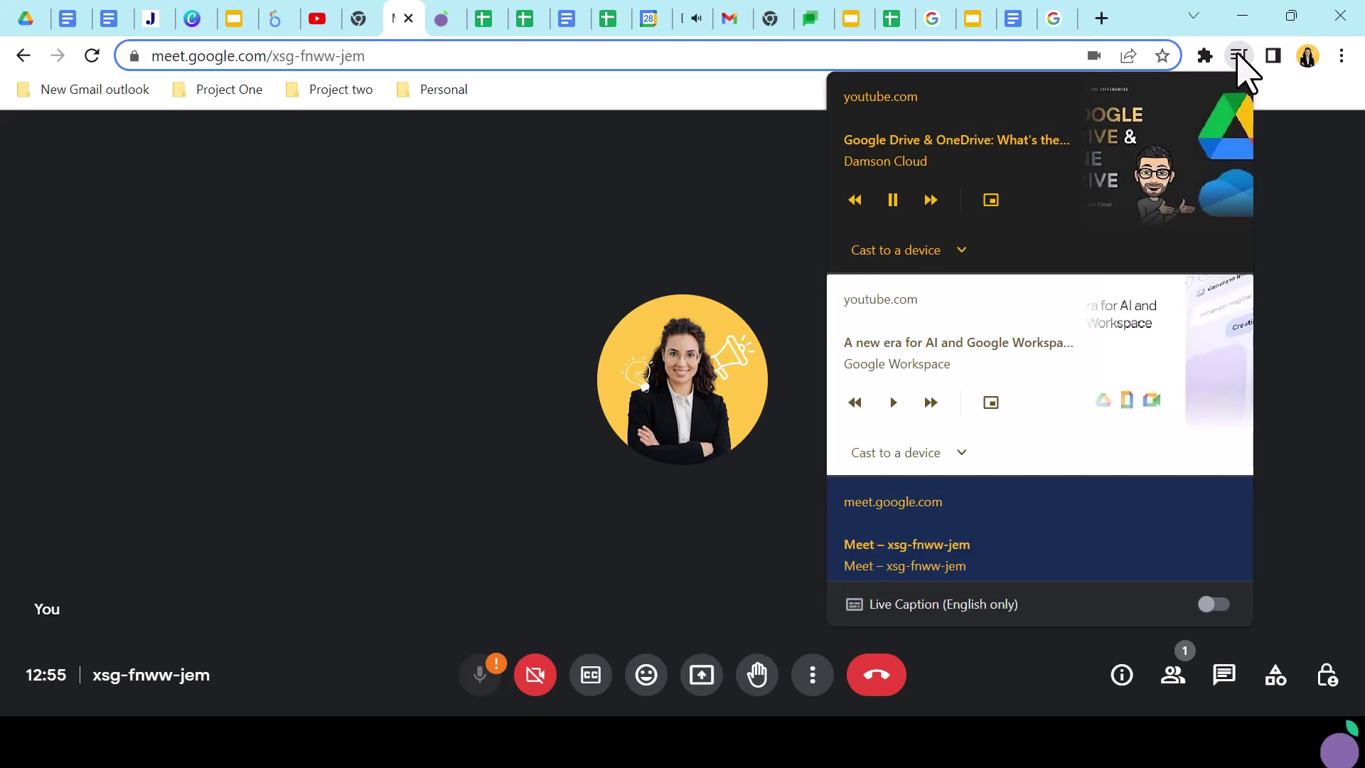
{"action": "left_click", "coordinate": [893, 206]}
{"action": "left_click", "coordinate": [964, 189]}
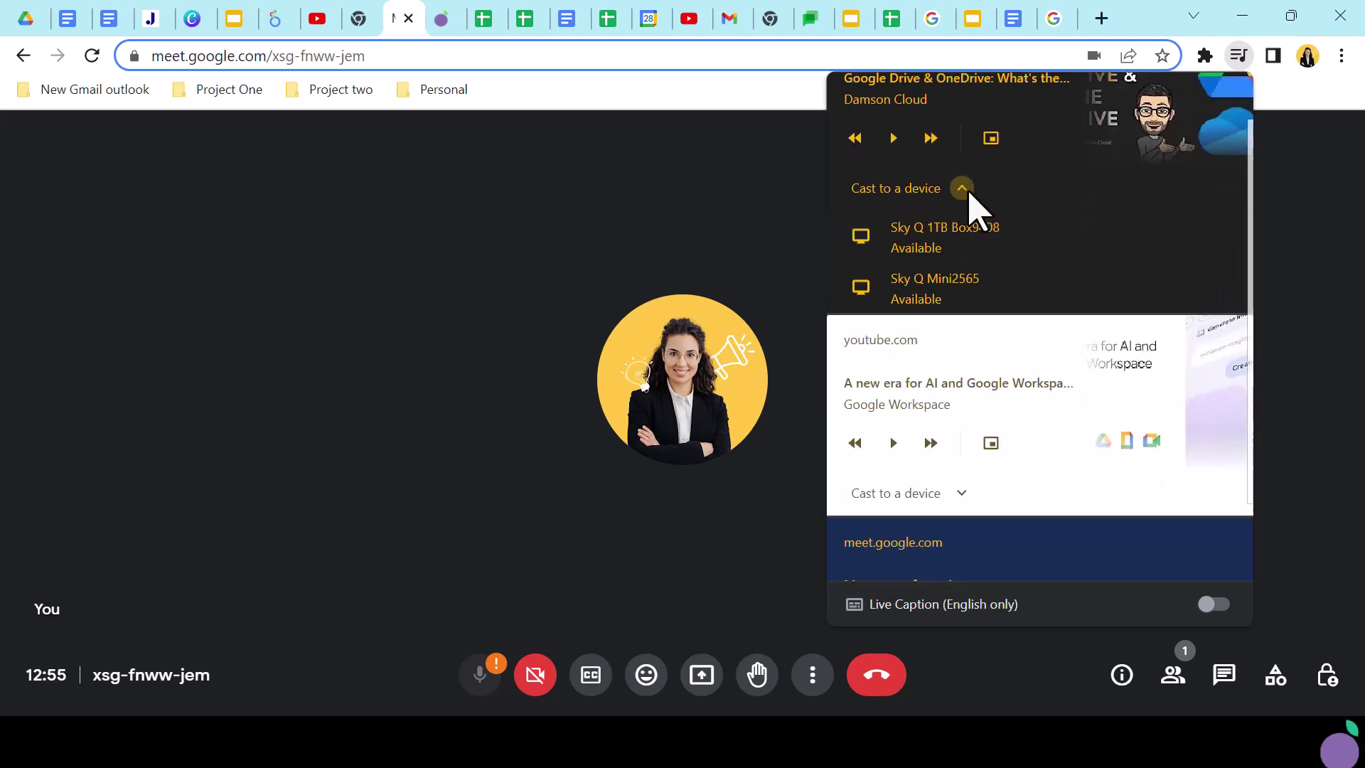
{"action": "left_click", "coordinate": [964, 189]}
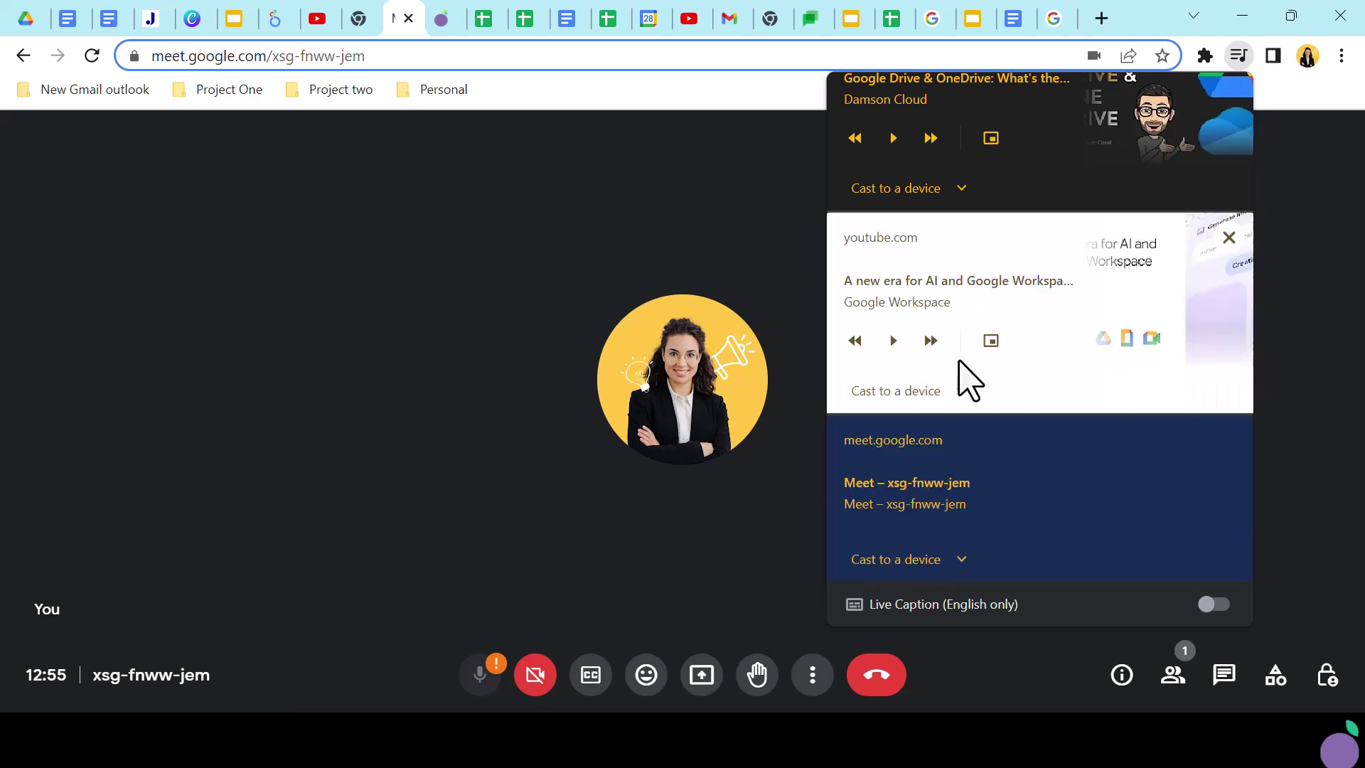
{"action": "left_click", "coordinate": [1228, 237]}
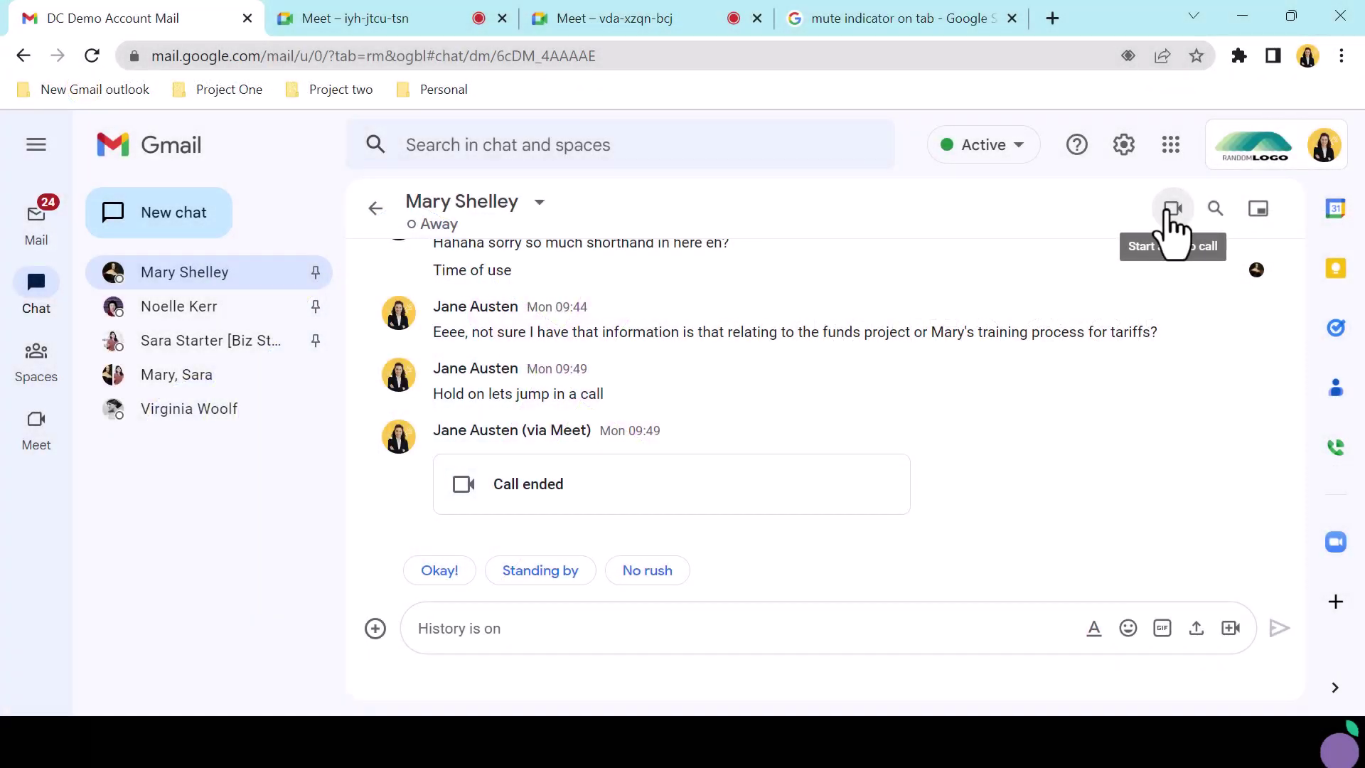
Step: Mute the site for the Meet iyh-jtcu-tsn call tab
{"action": "left_click", "coordinate": [317, 20]}
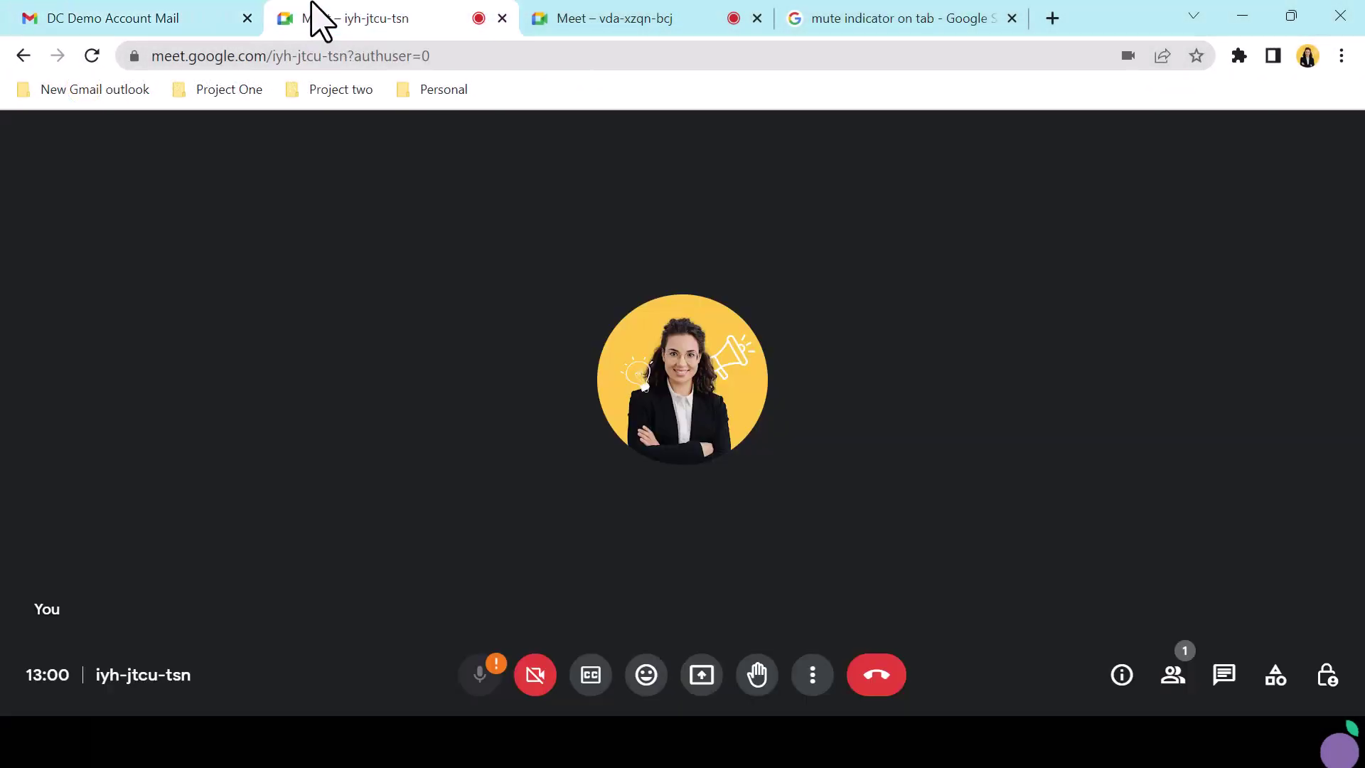
{"action": "right_click", "coordinate": [374, 9]}
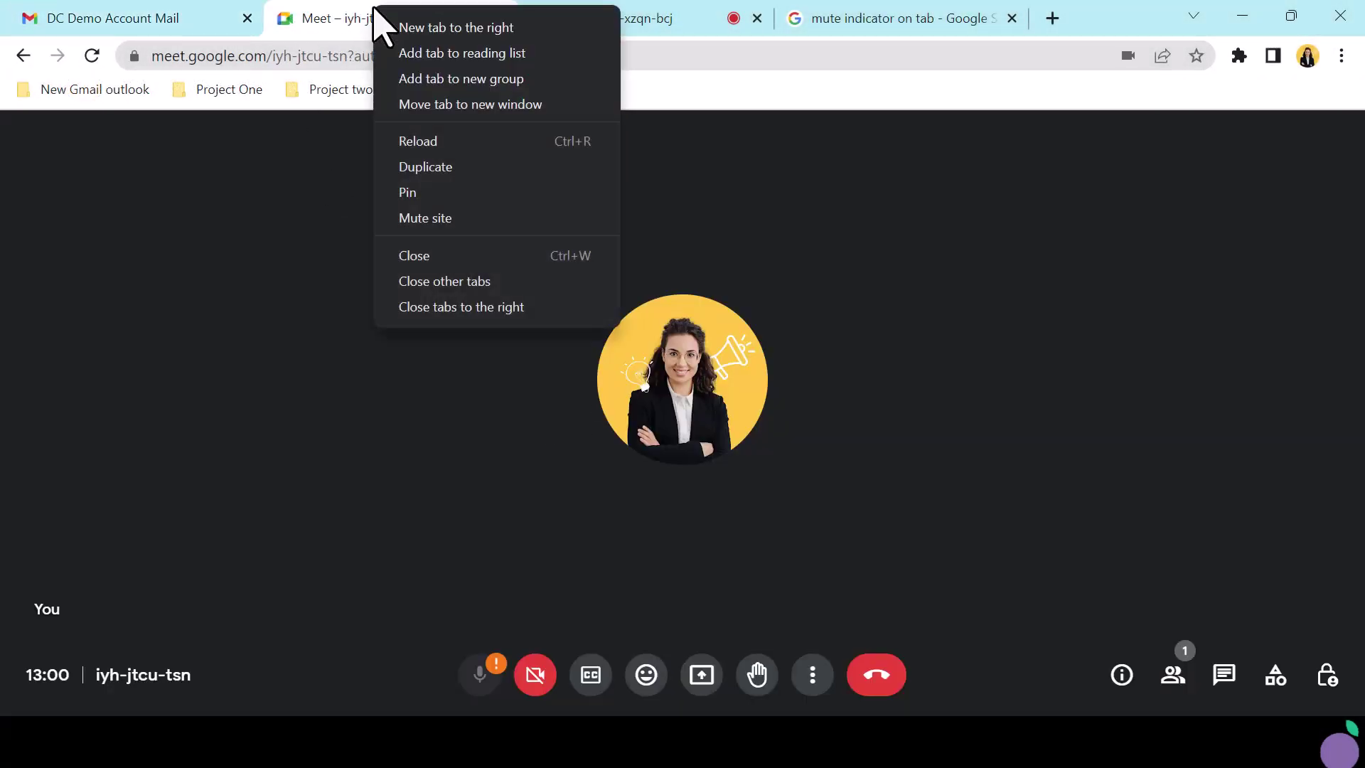
{"action": "left_click", "coordinate": [440, 225]}
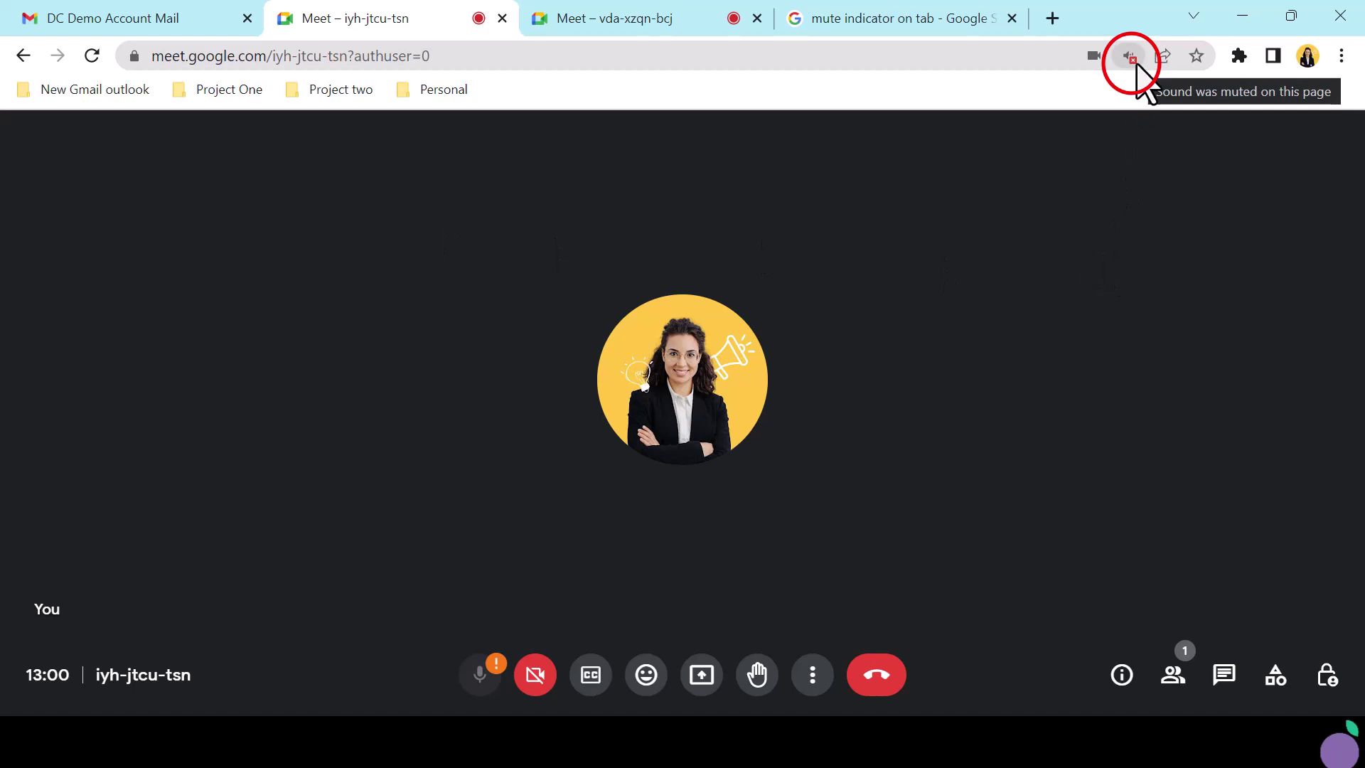
Step: Set meet.google.com to always allow sound via the address-bar muted icon
{"action": "right_click", "coordinate": [359, 21]}
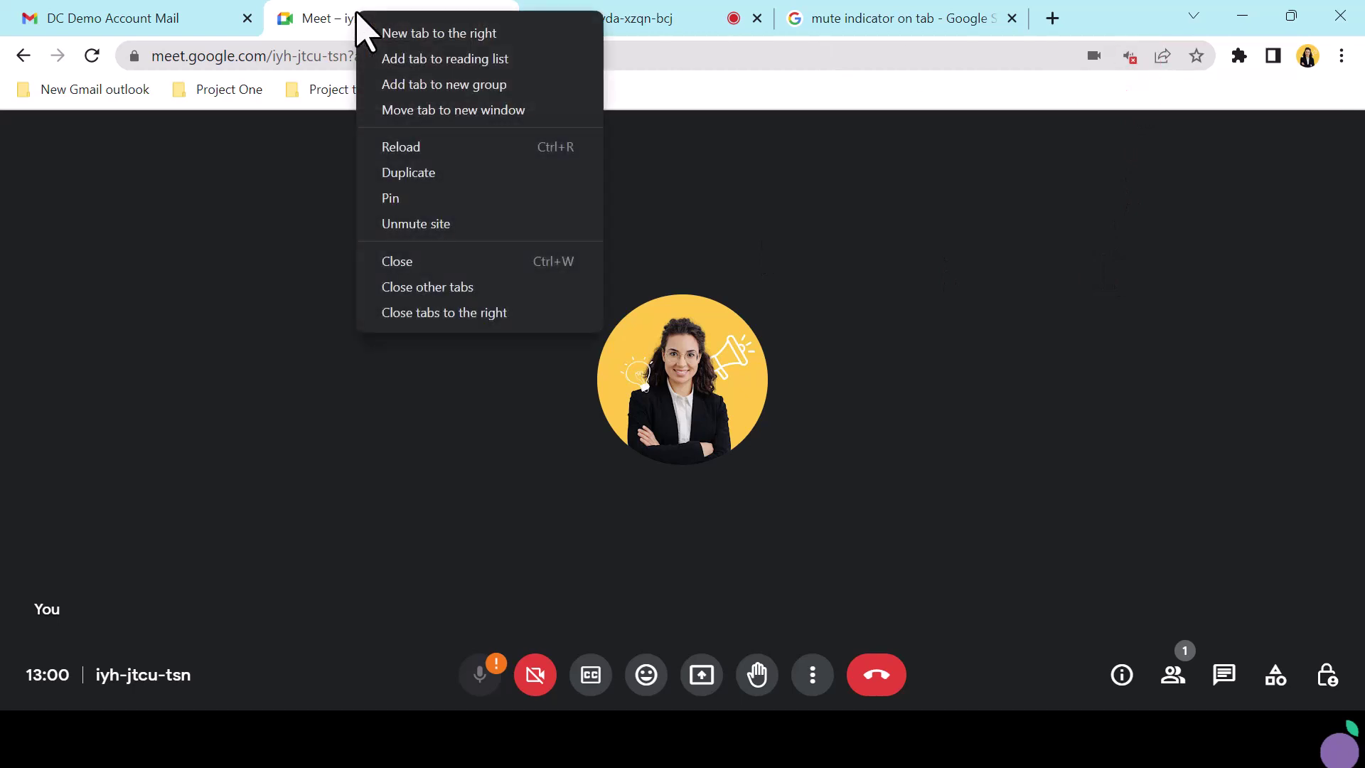
{"action": "left_click", "coordinate": [341, 25]}
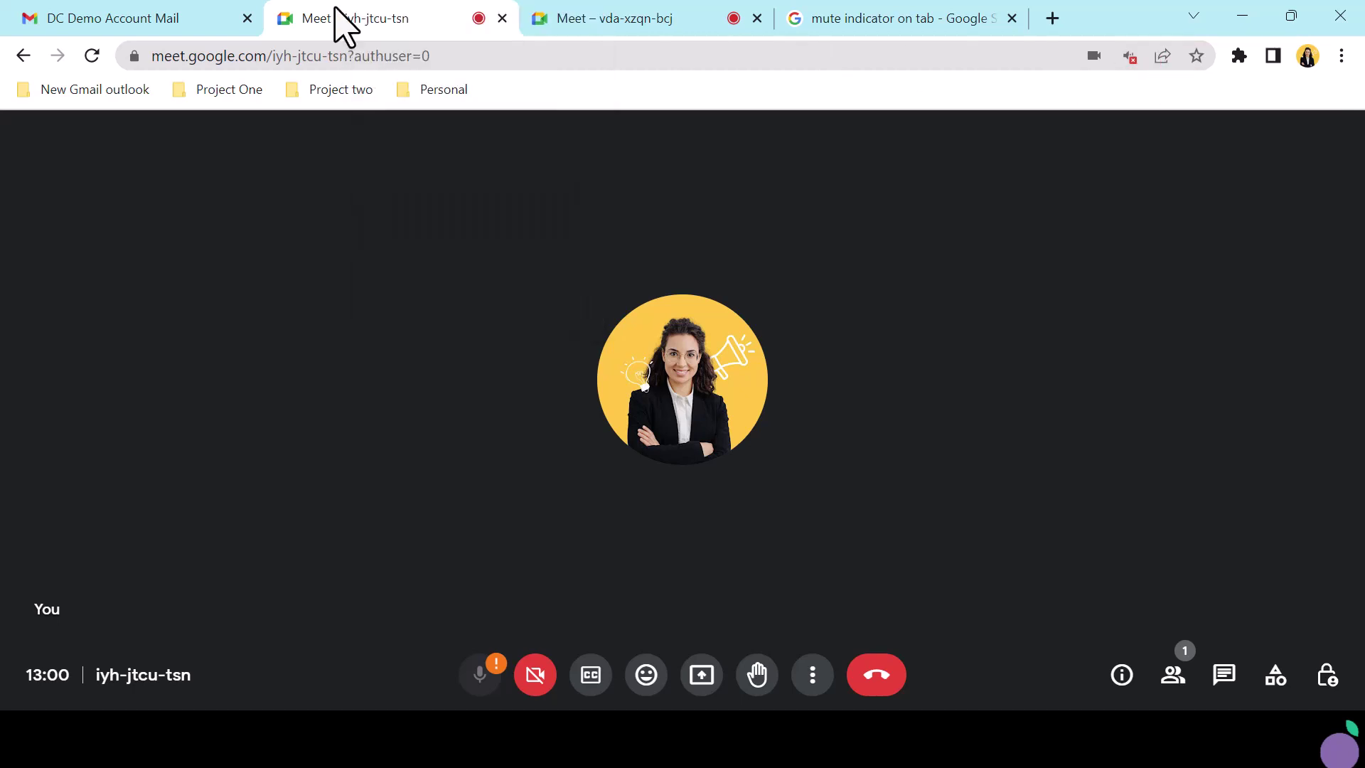
{"action": "left_click", "coordinate": [1126, 59]}
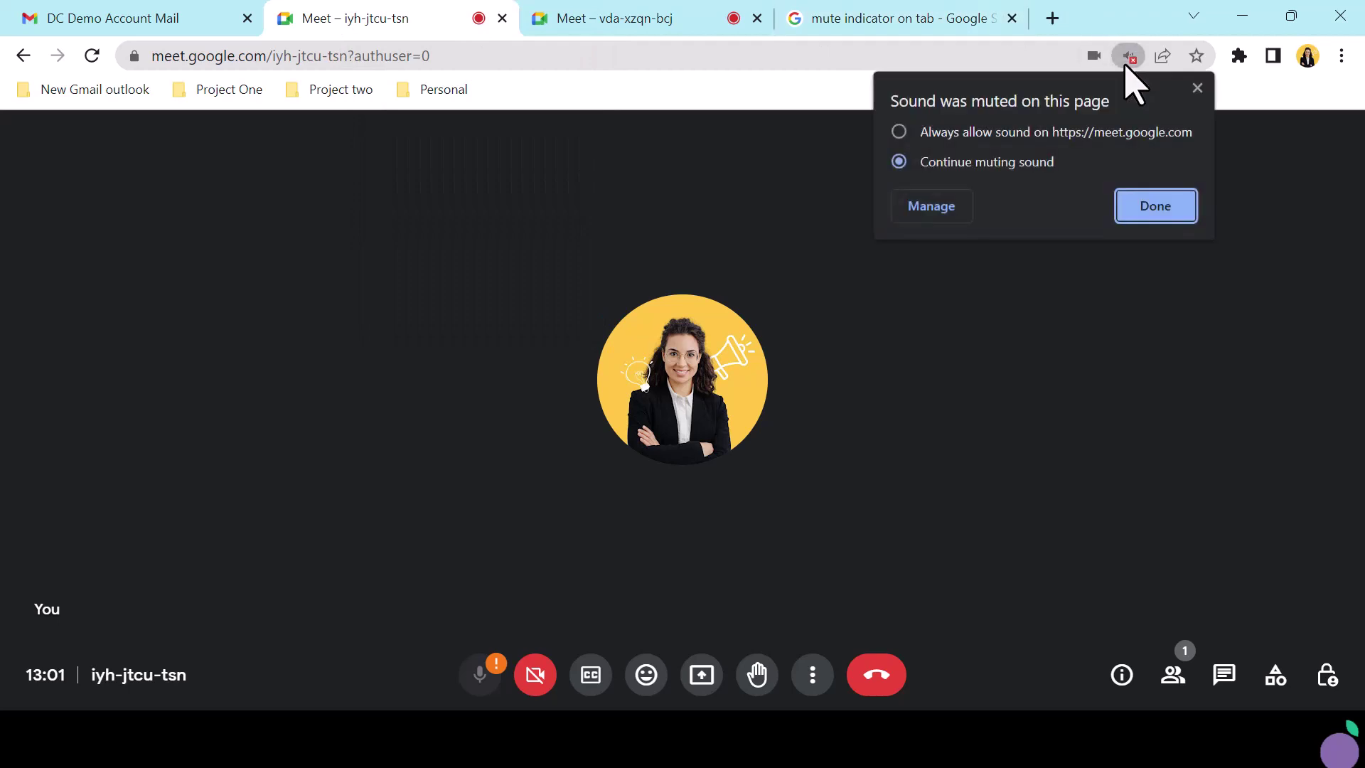
{"action": "left_click", "coordinate": [898, 132]}
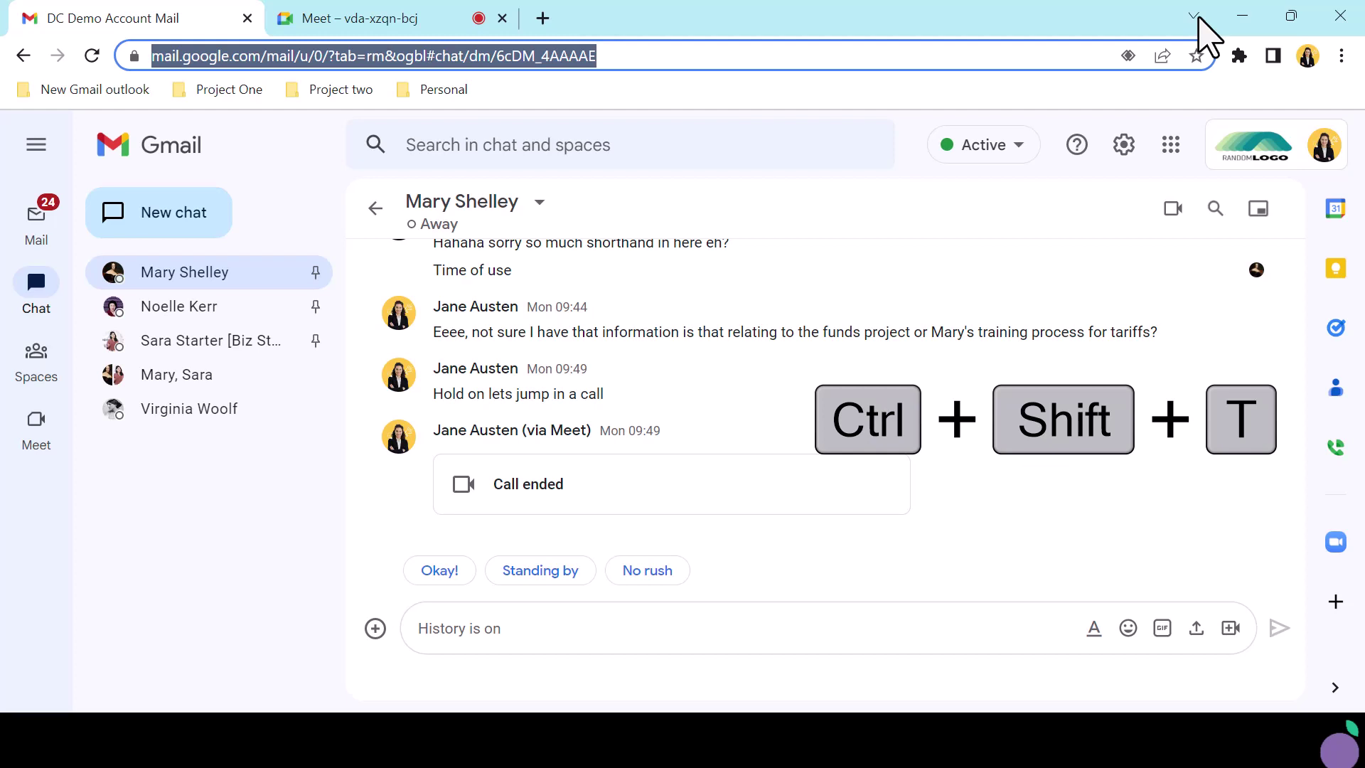
Step: Open tab search and scroll through the Recently Closed tabs list
{"action": "left_click", "coordinate": [1198, 17]}
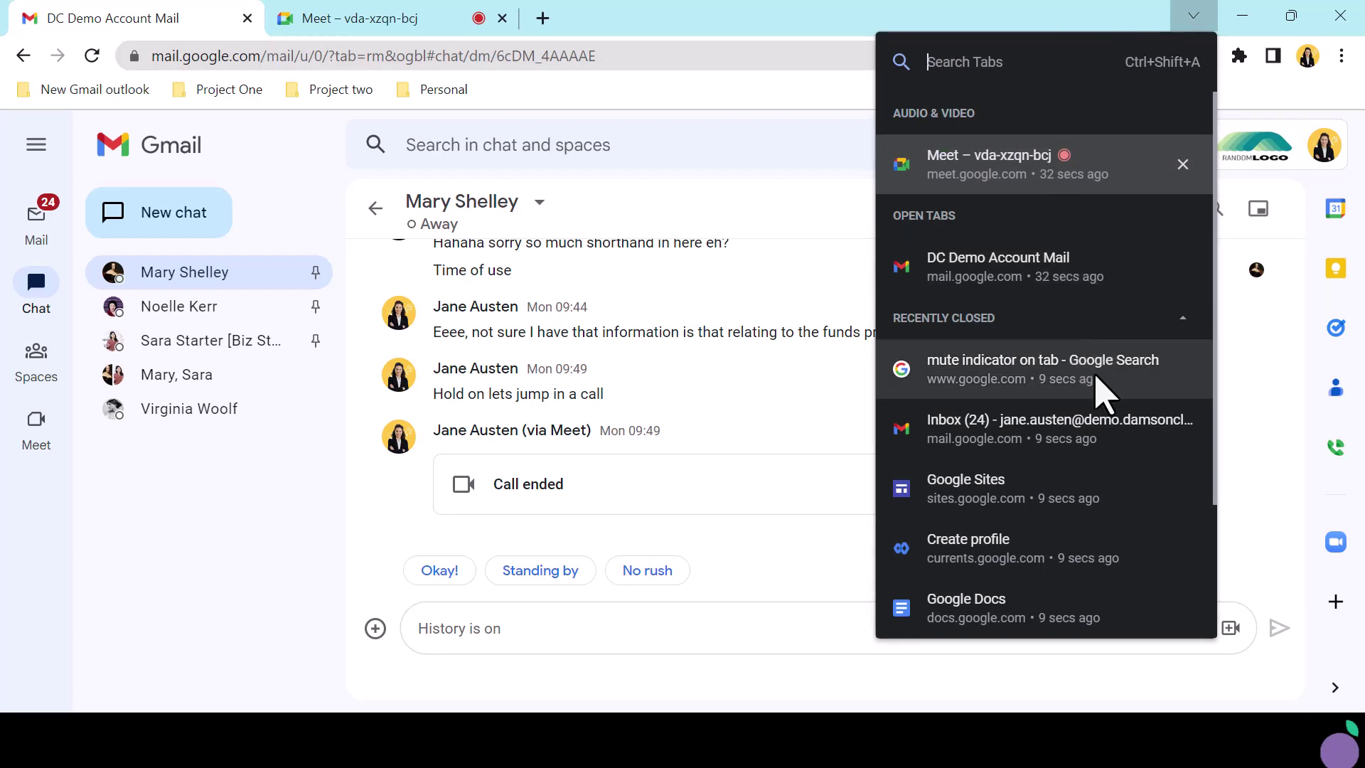
{"action": "scroll", "coordinate": [1169, 387], "scroll_direction": "down", "scroll_amount": 3}
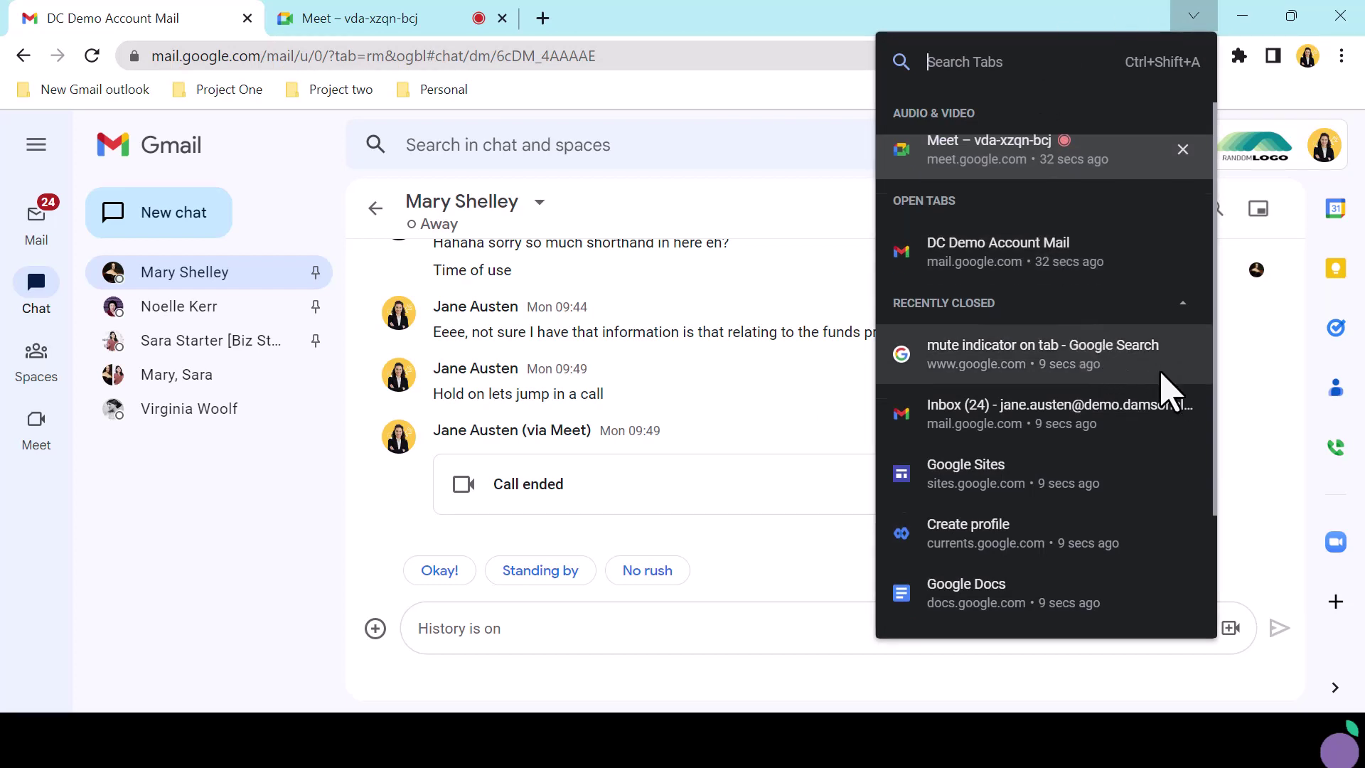
{"action": "scroll", "coordinate": [1166, 390], "scroll_direction": "up", "scroll_amount": 3}
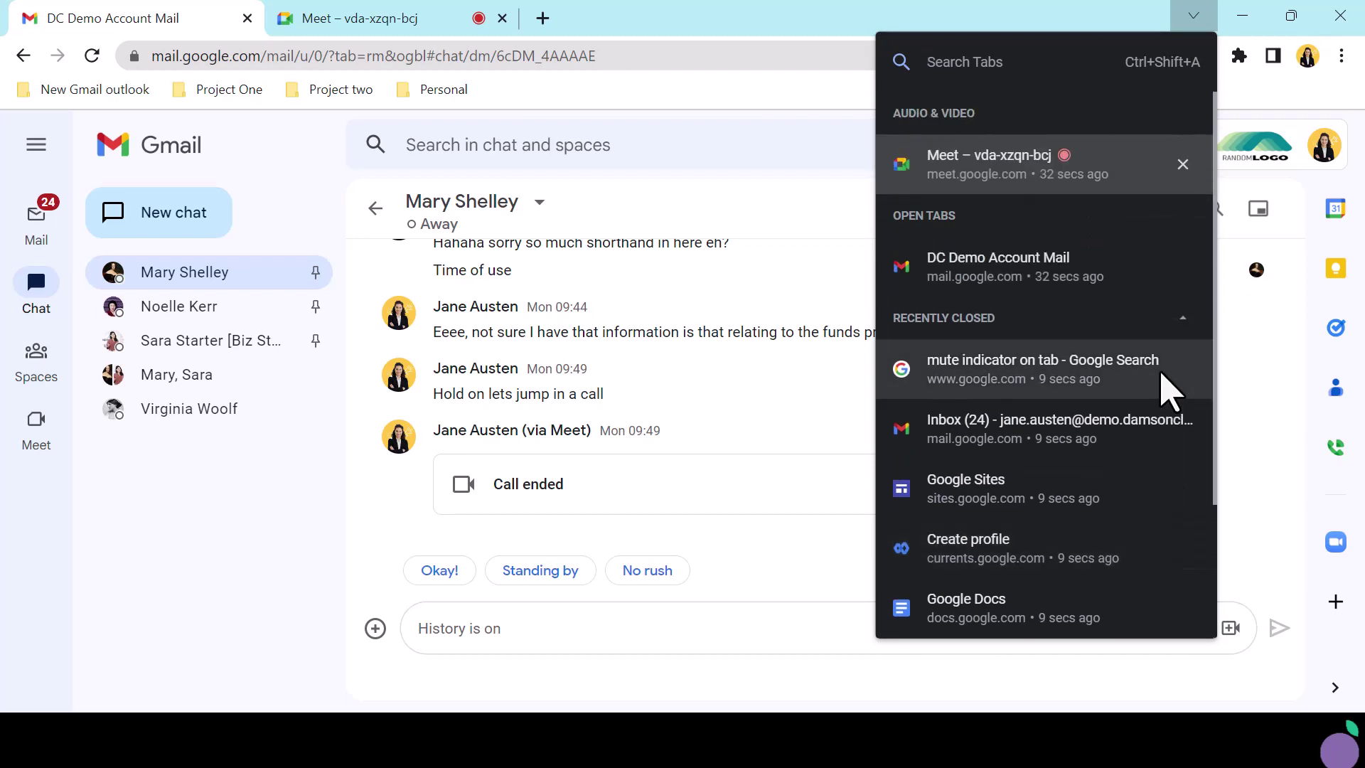
Step: Reopen the closed 5-tab window from History, restoring the Gmail, Google Sites, Create profile and Google Docs tabs
{"action": "left_click", "coordinate": [1192, 18]}
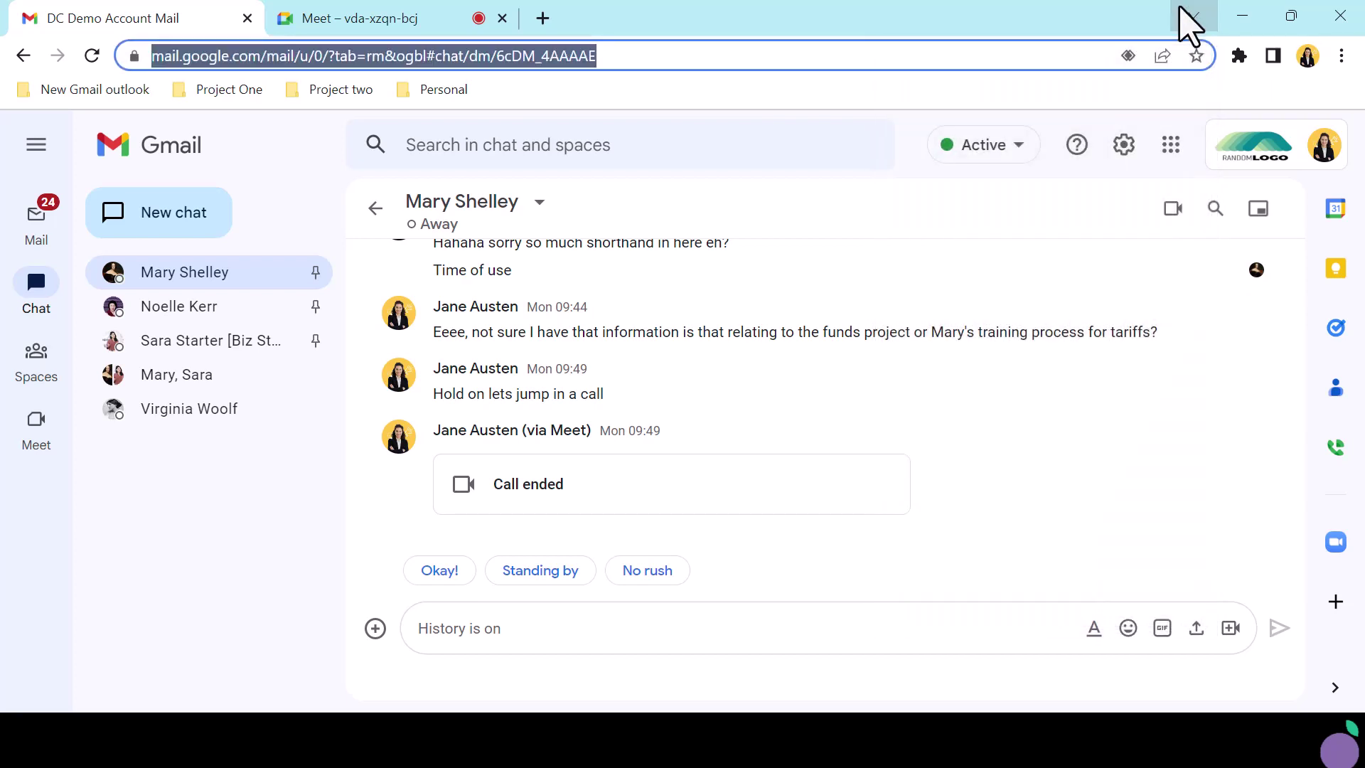
{"action": "left_click", "coordinate": [1341, 55]}
{"action": "mouse_move", "coordinate": [1193, 186]}
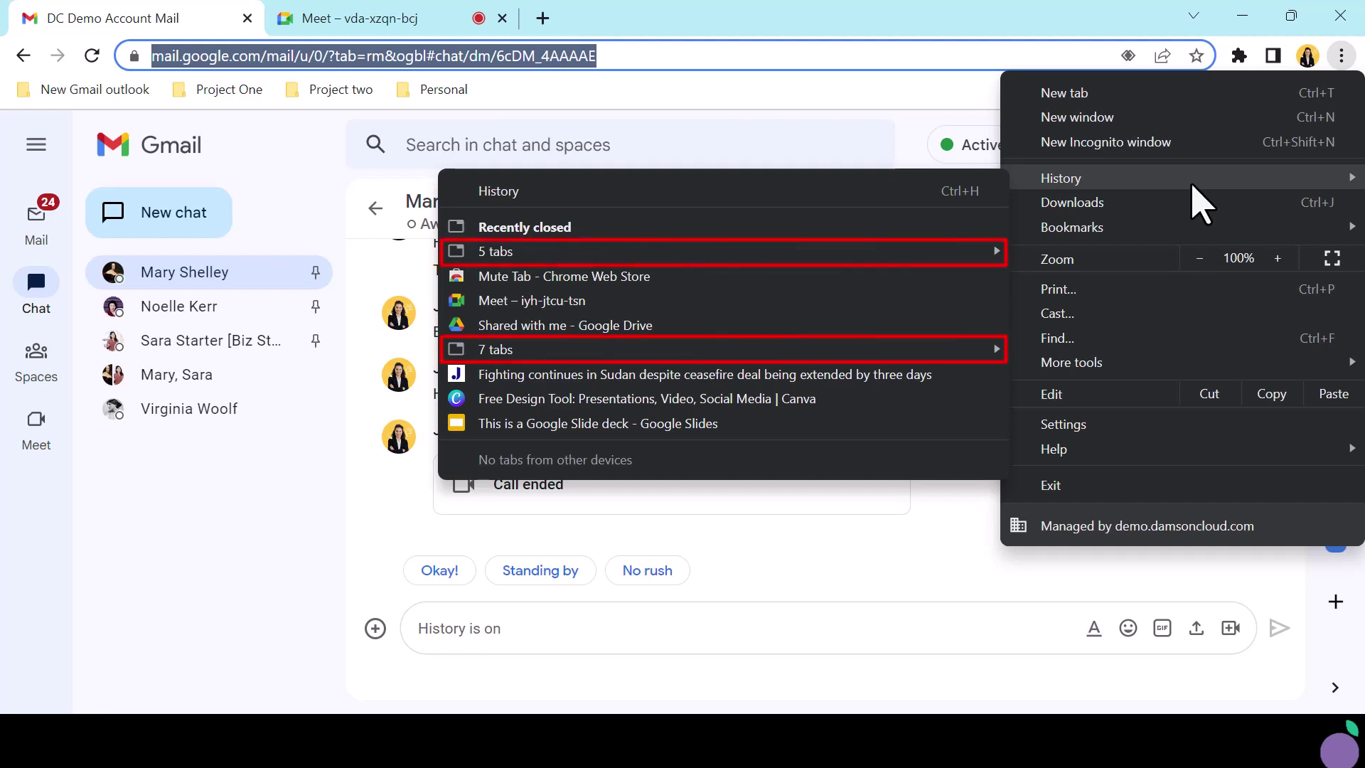
{"action": "mouse_move", "coordinate": [924, 251]}
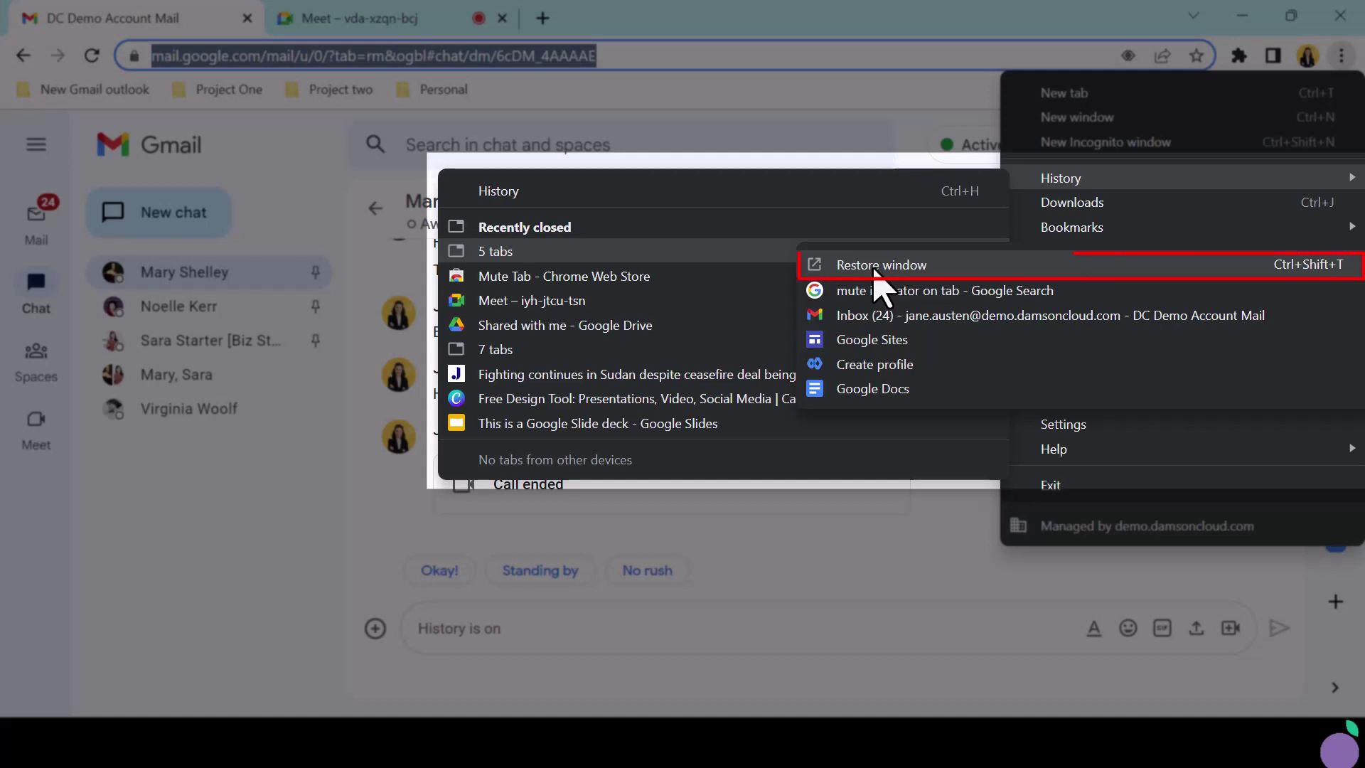
{"action": "left_click", "coordinate": [875, 265]}
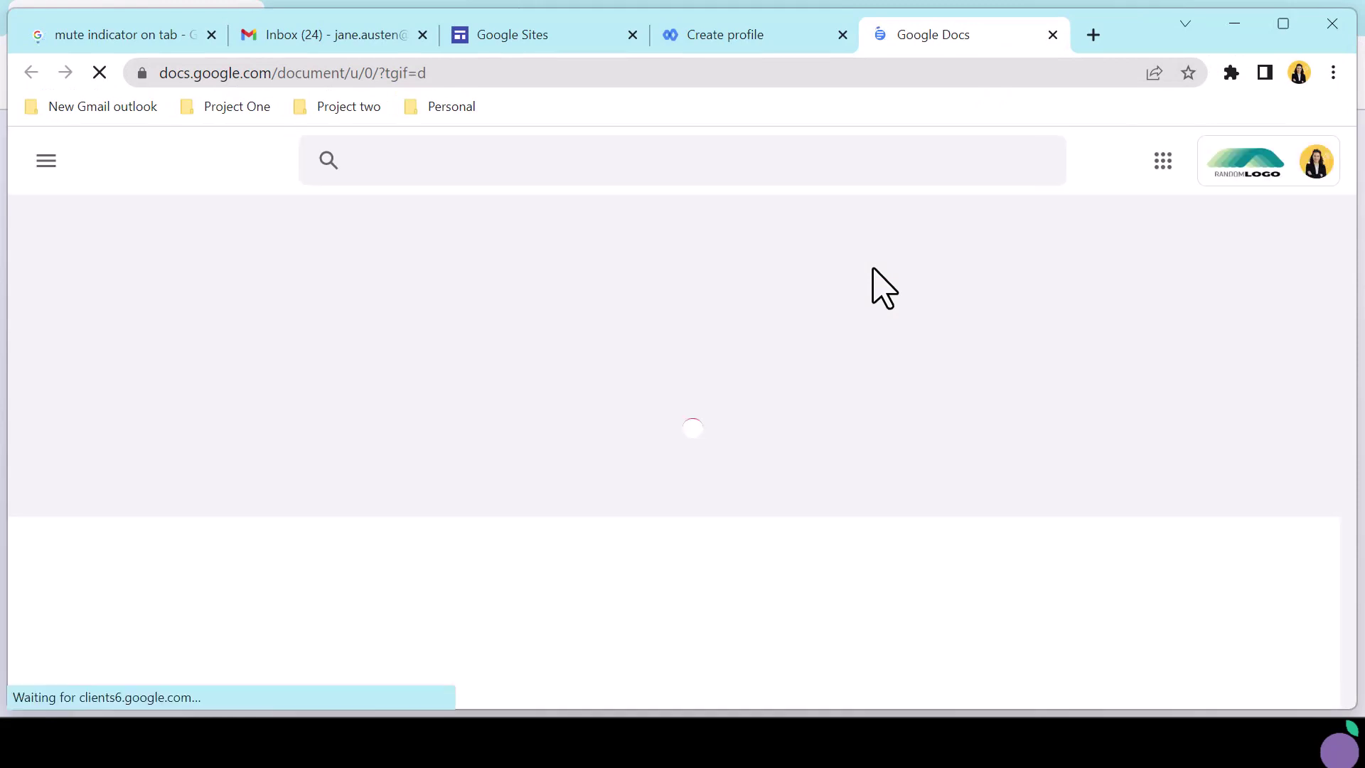